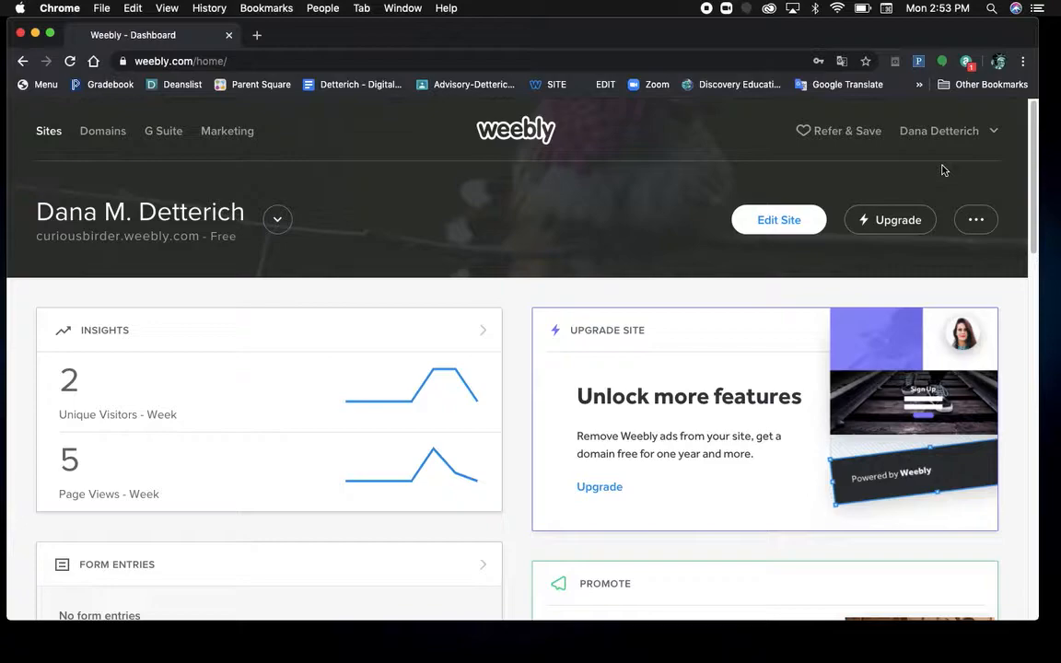
pyautogui.click(1022, 63)
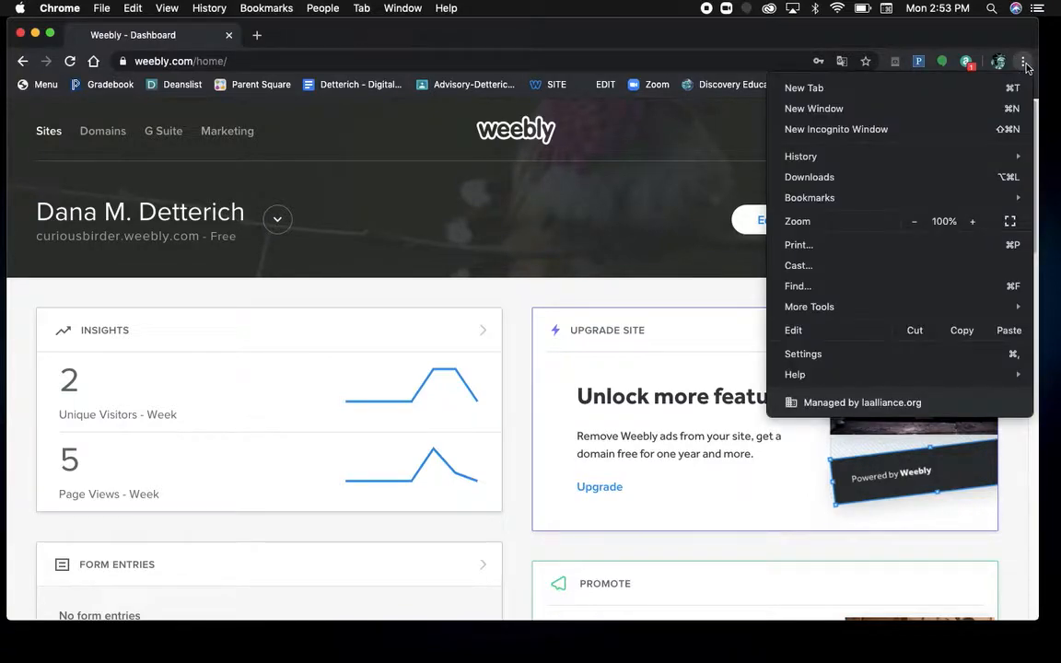
pyautogui.click(717, 147)
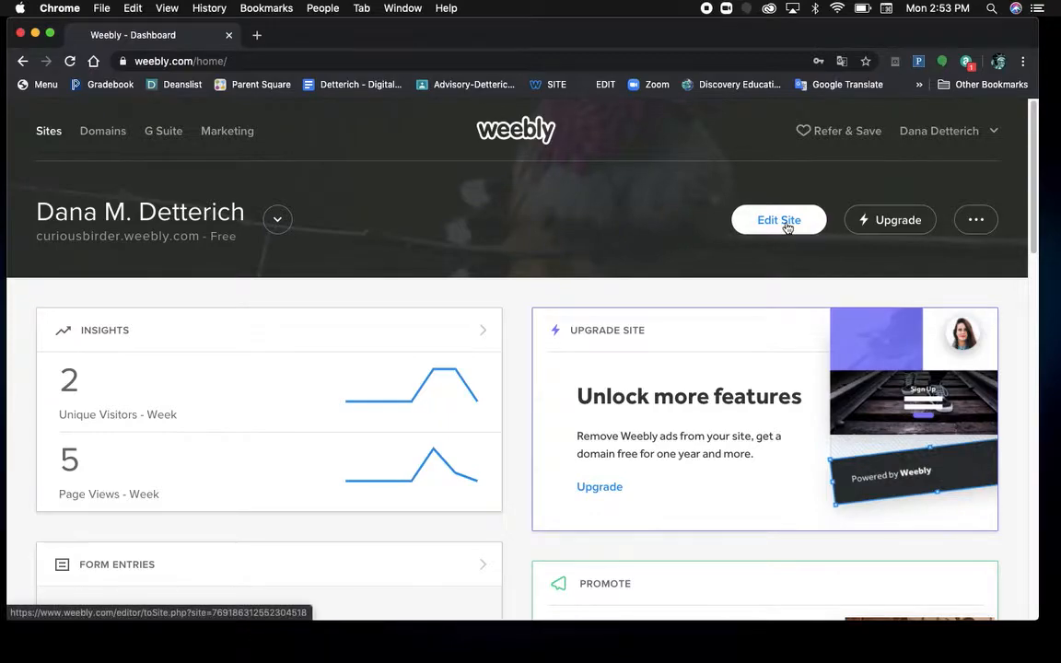
pyautogui.click(977, 221)
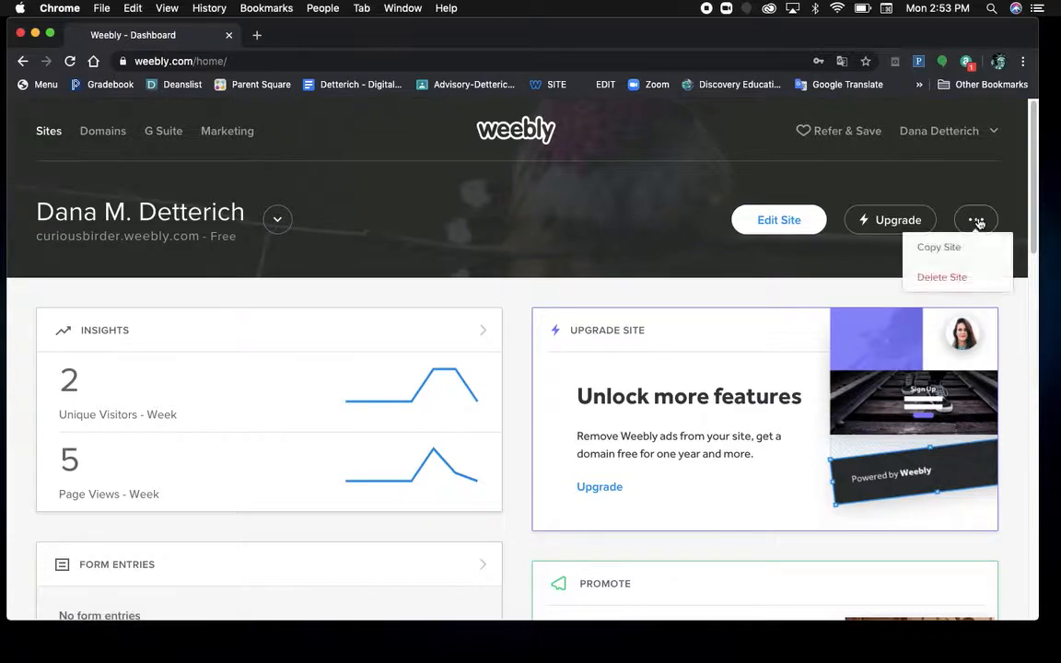
pyautogui.click(772, 297)
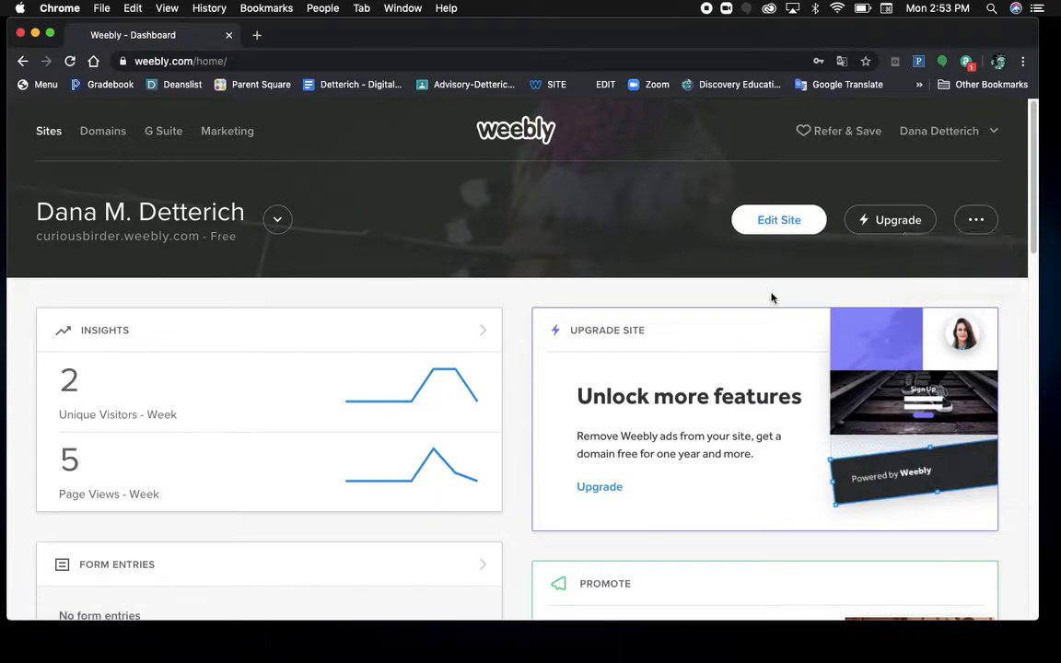
# Step: Open the curiousbirder.weebly.com site for editing and look over its available page elements
pyautogui.click(789, 229)
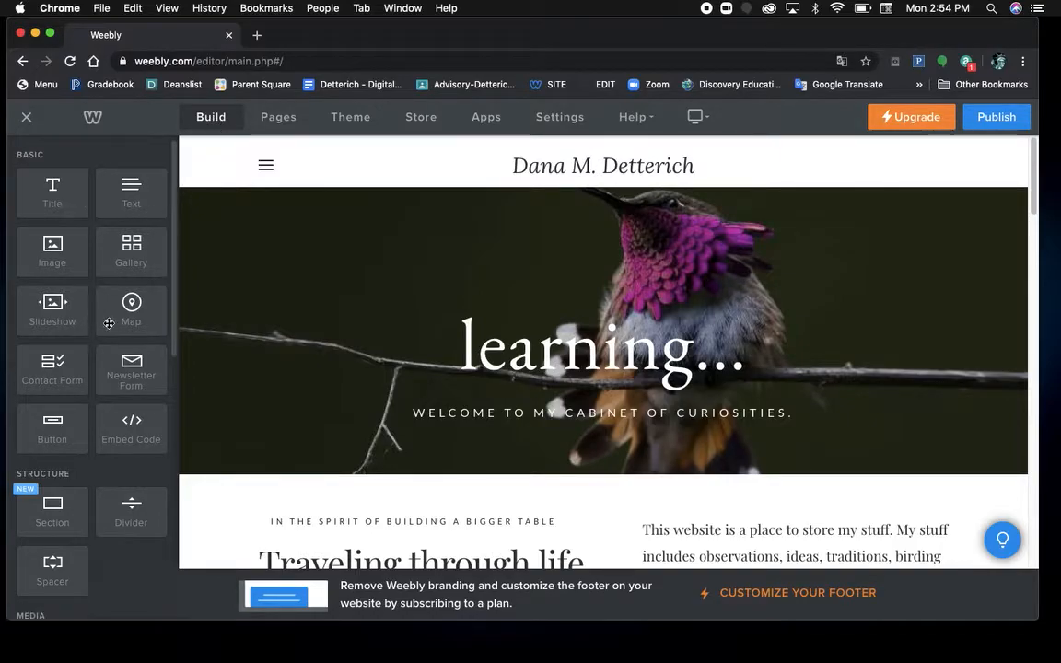
pyautogui.scroll(-2, 374, 316)
pyautogui.scroll(2, 374, 316)
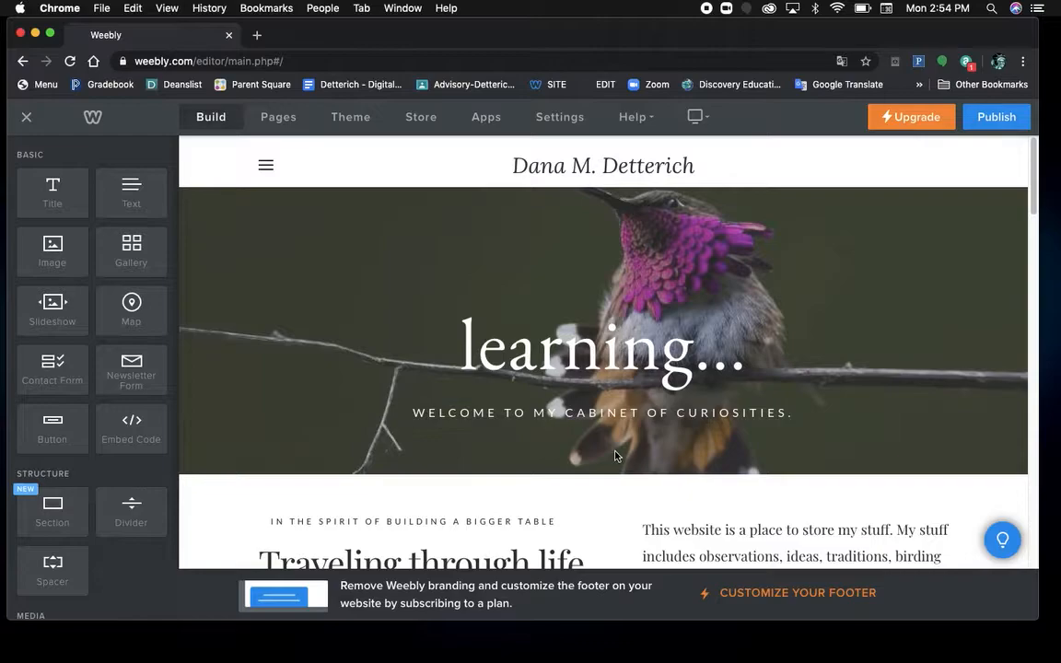
# Step: Open the background settings of the home page's header image and review its scrolling effect options
pyautogui.click(594, 470)
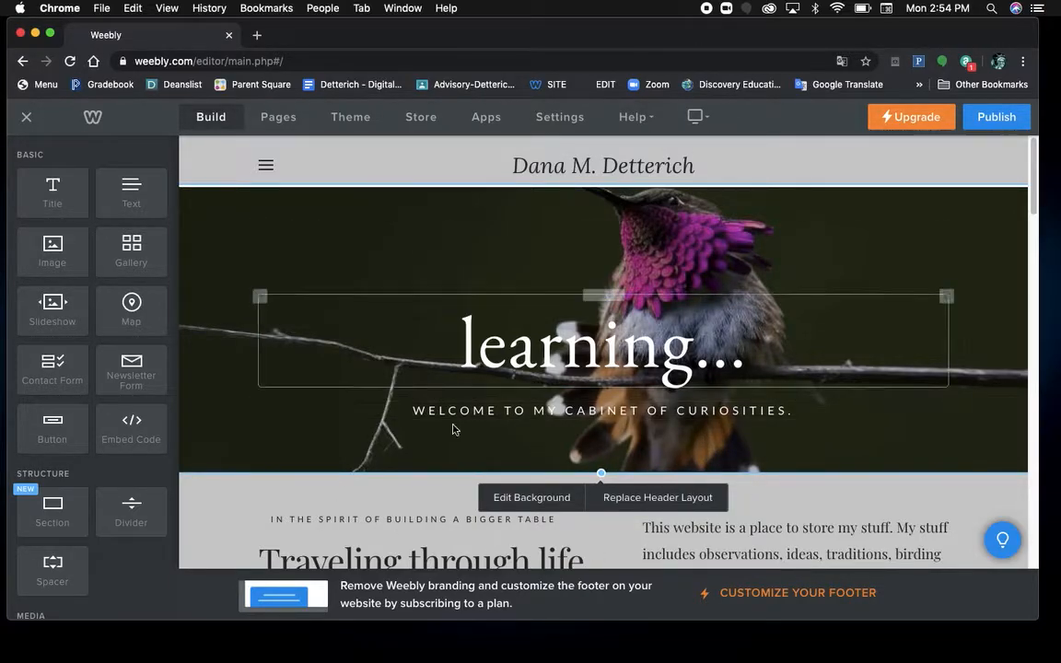
pyautogui.click(544, 501)
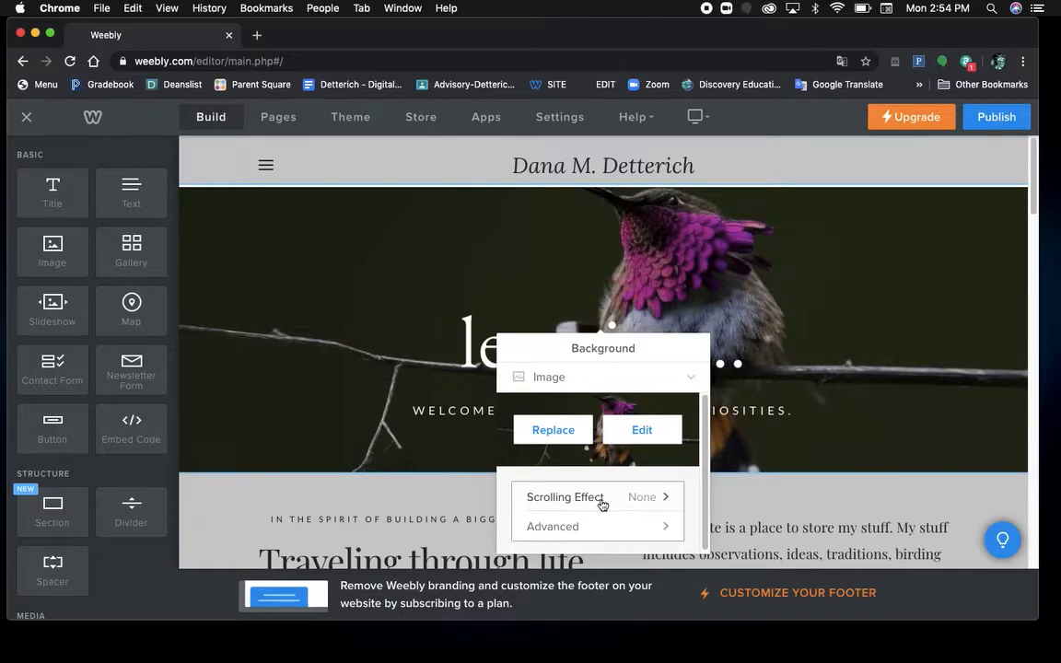
pyautogui.click(634, 500)
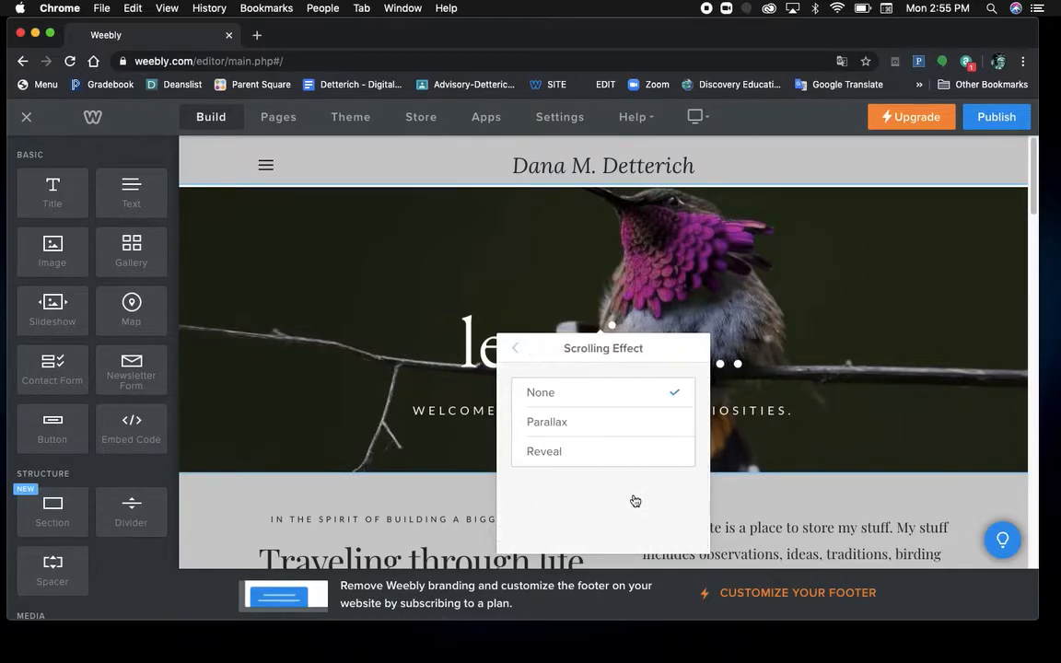
pyautogui.click(514, 348)
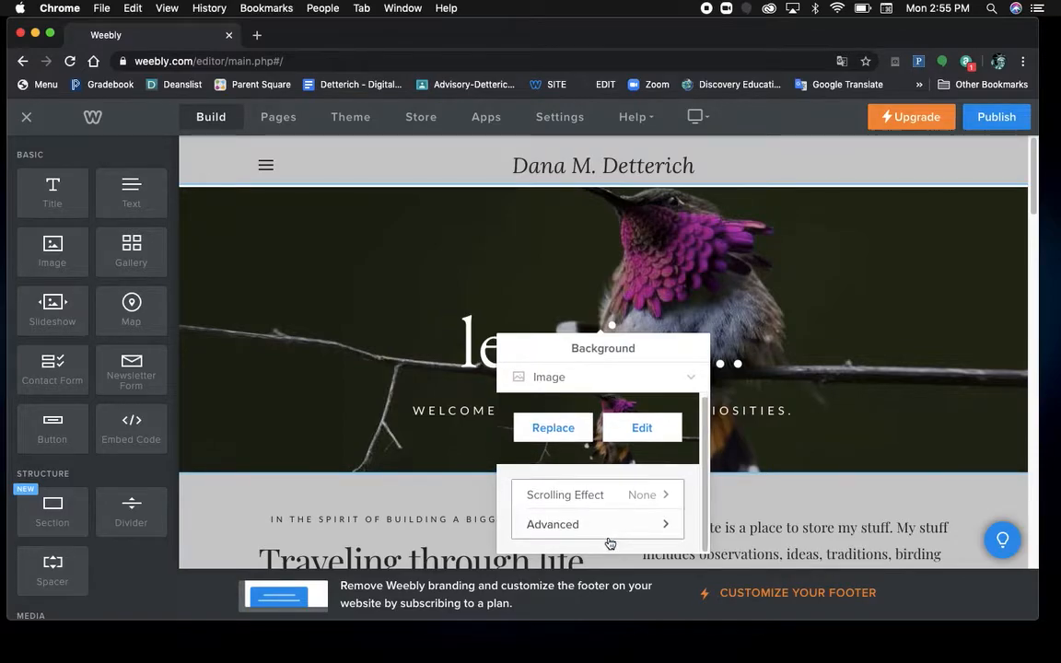
# Step: Try the top and bottom content alignments in the header's advanced background settings and set it back to centered
pyautogui.click(590, 530)
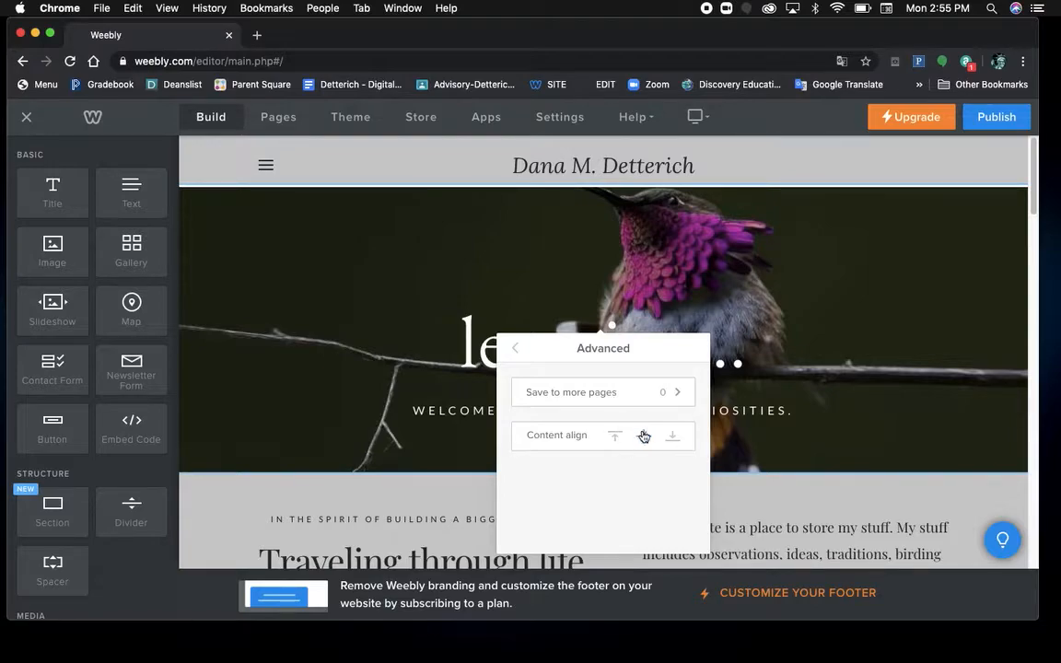
pyautogui.click(616, 436)
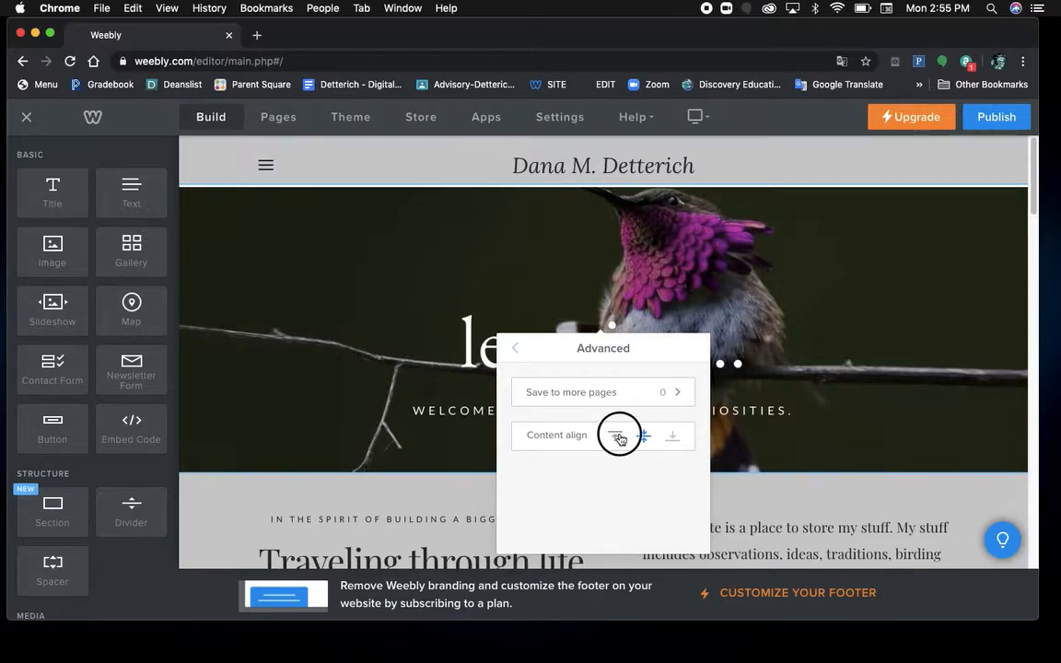
pyautogui.click(672, 437)
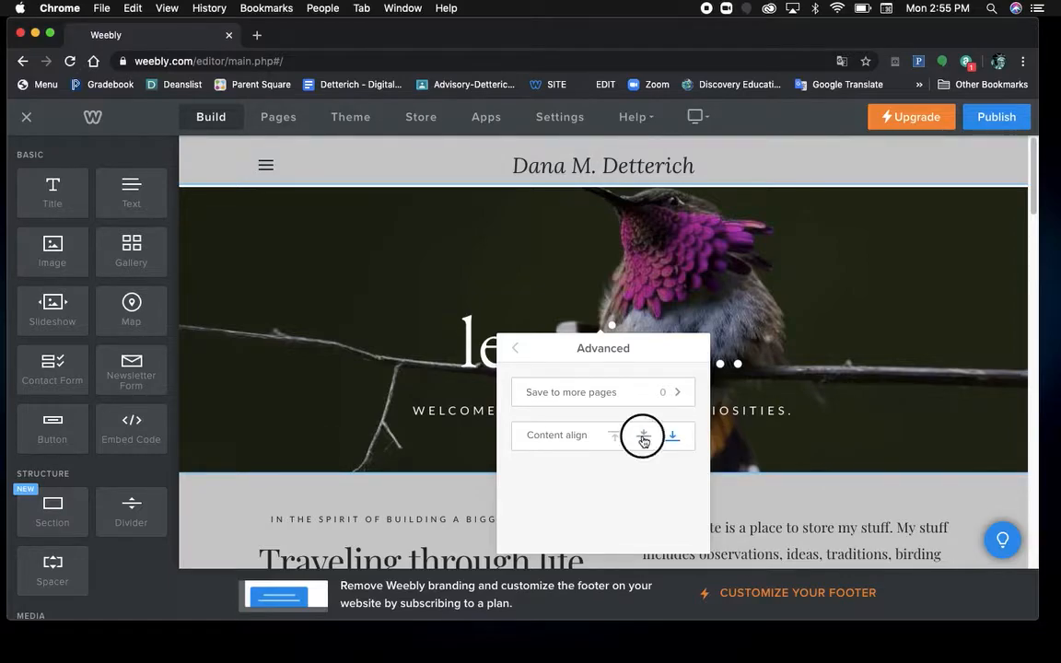
# Step: Review which other pages the header background can be saved to, and leave the header settings without saving it to any
pyautogui.click(681, 396)
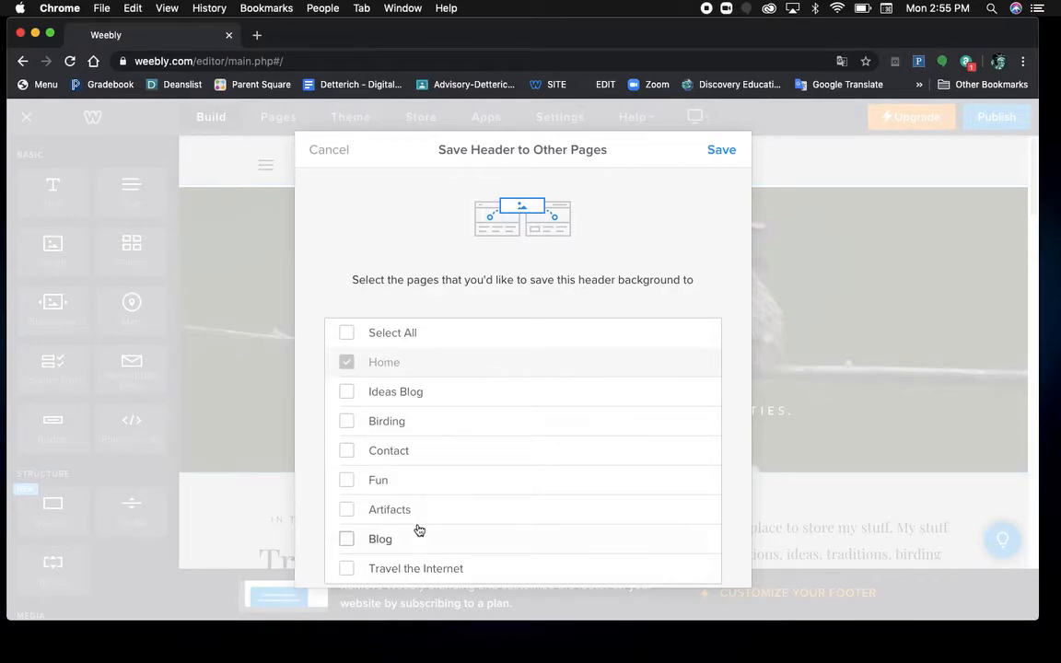
pyautogui.click(719, 151)
pyautogui.click(491, 250)
pyautogui.click(331, 149)
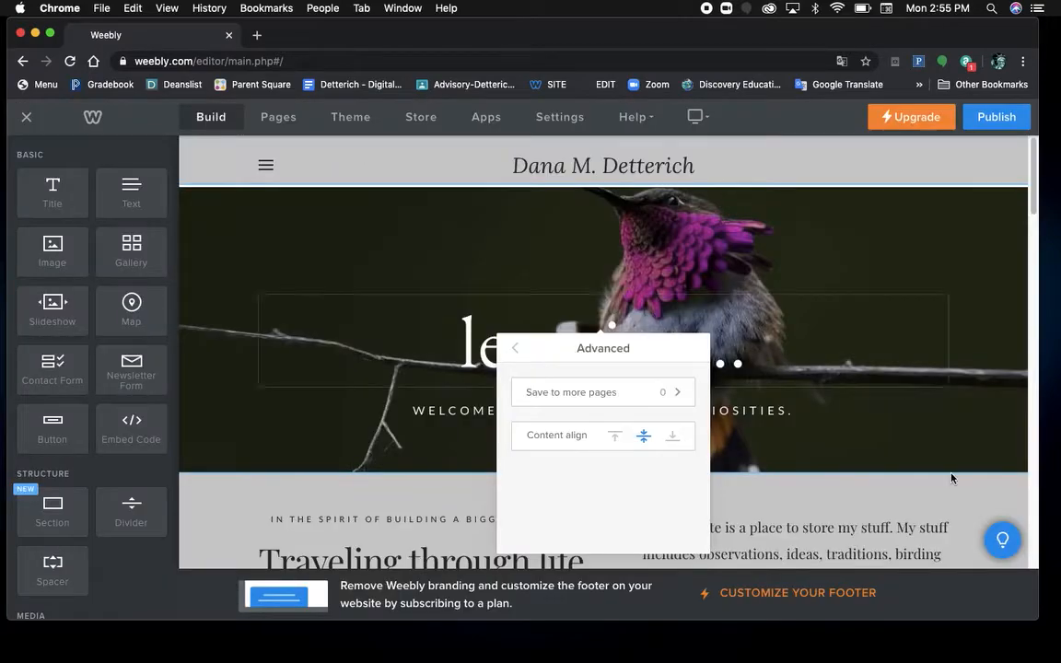
pyautogui.click(829, 509)
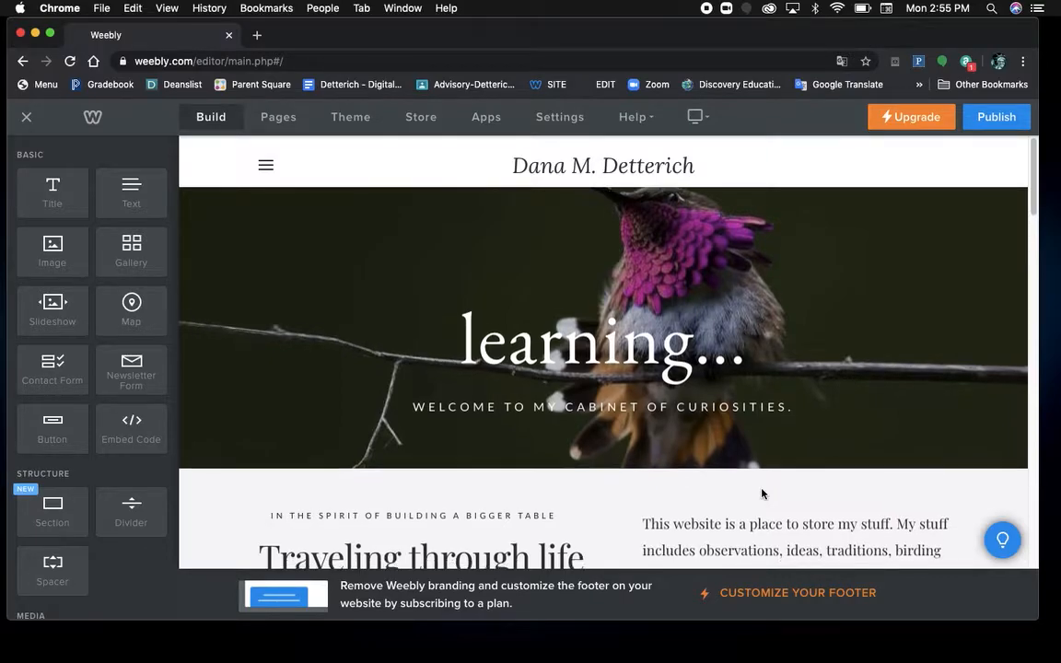
# Step: Add a text element above the "In the spirit of building a bigger table" line and enter the sample text lkn'lKAND/flkn
pyautogui.scroll(-5, 762, 494)
pyautogui.scroll(3, 761, 493)
pyautogui.click(472, 386)
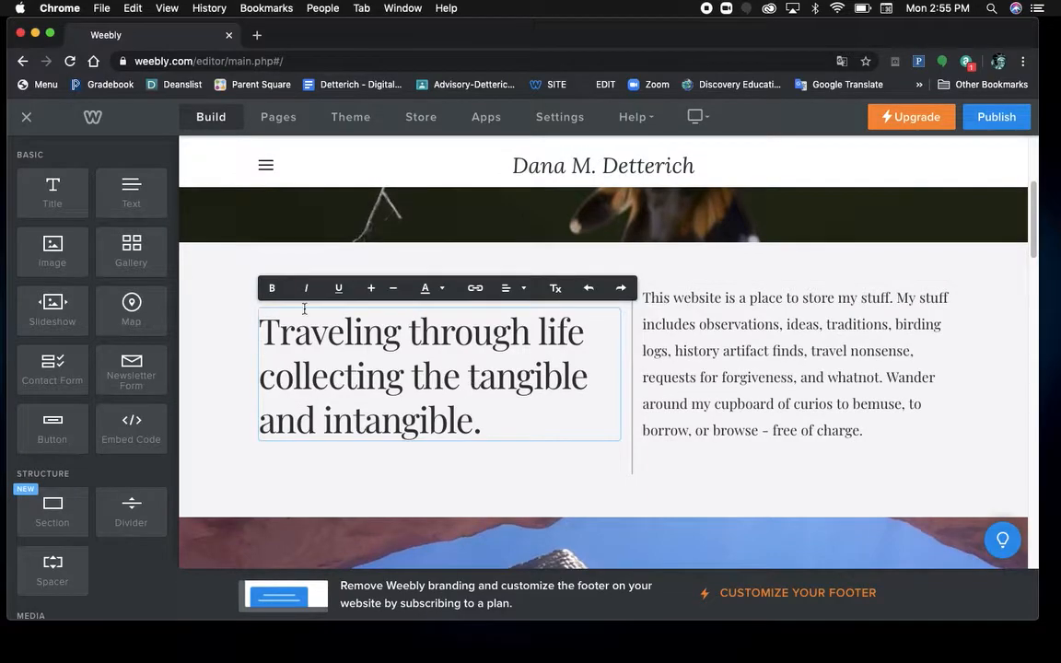
pyautogui.click(112, 210)
pyautogui.moveTo(112, 210); pyautogui.dragTo(587, 276)
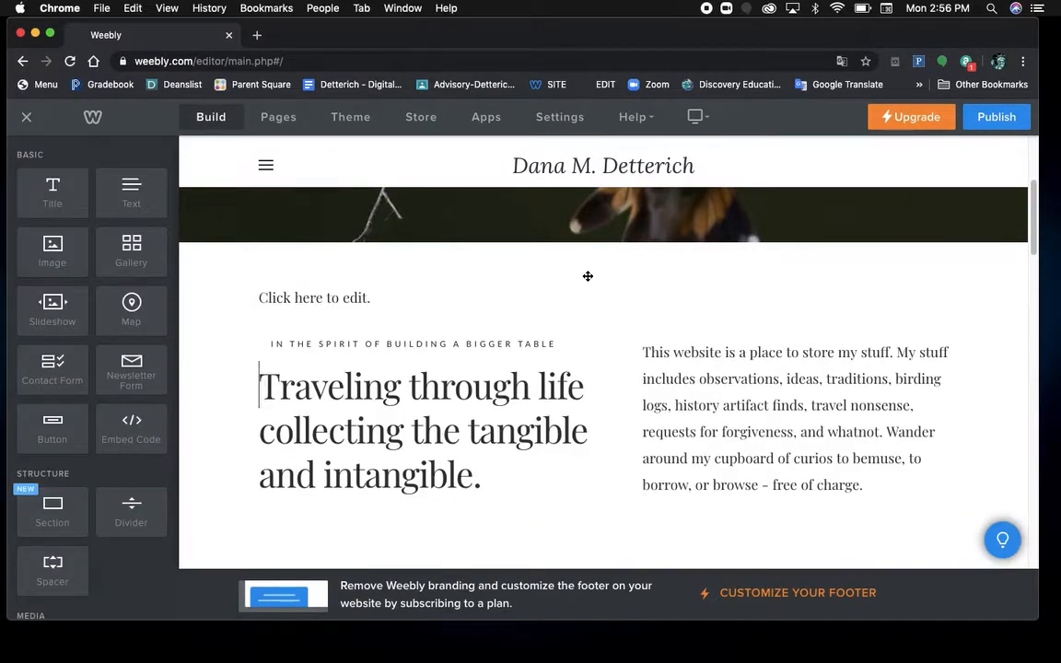
pyautogui.click(347, 301)
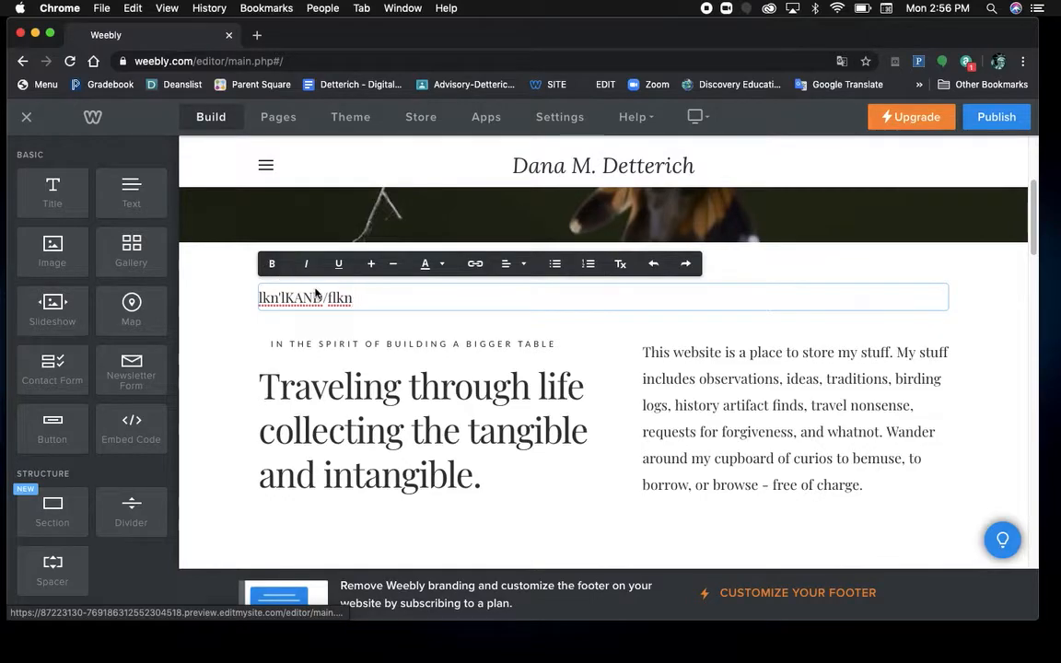
# Step: Enlarge and reduce the font size of the whole sample text line, and look at its color and link options
pyautogui.moveTo(366, 296); pyautogui.dragTo(229, 296)
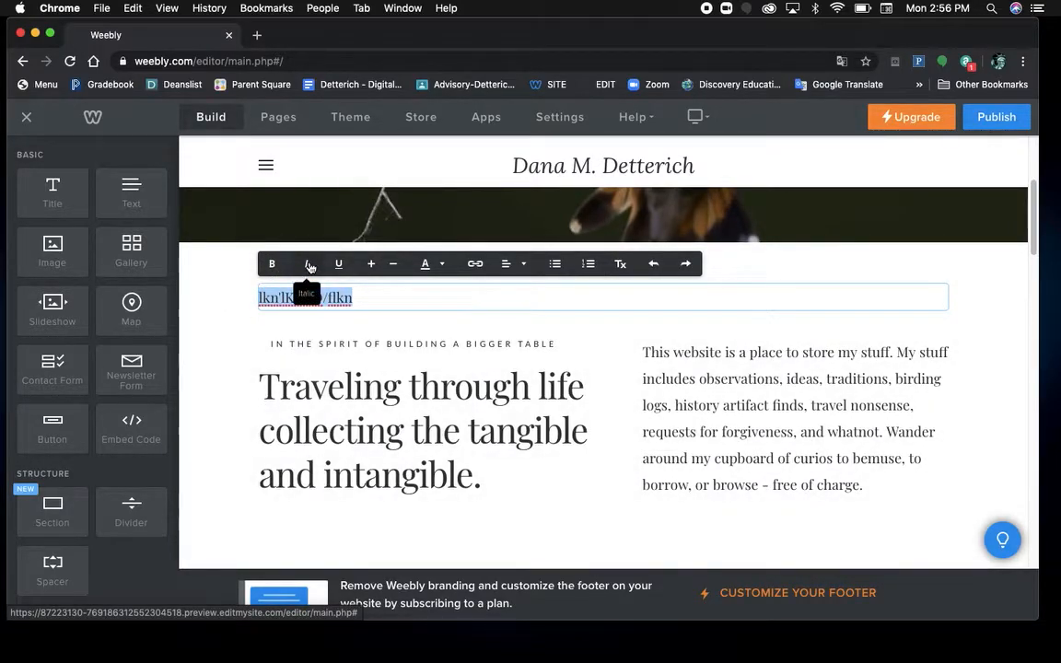
pyautogui.click(369, 264)
pyautogui.click(370, 263)
pyautogui.click(394, 264)
pyautogui.click(395, 265)
pyautogui.click(429, 264)
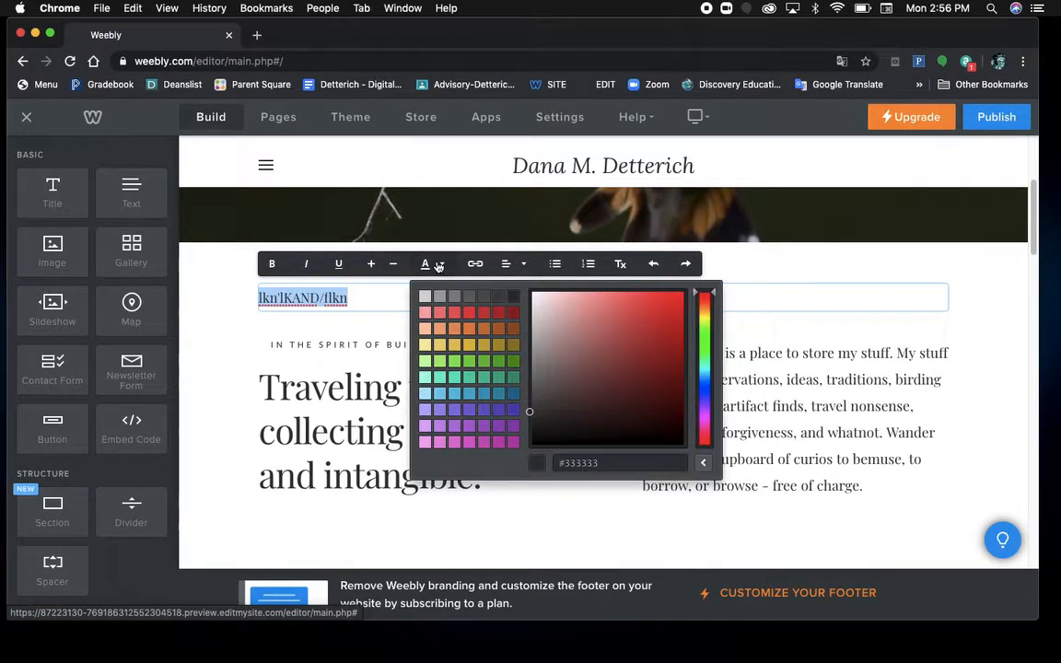
pyautogui.click(477, 264)
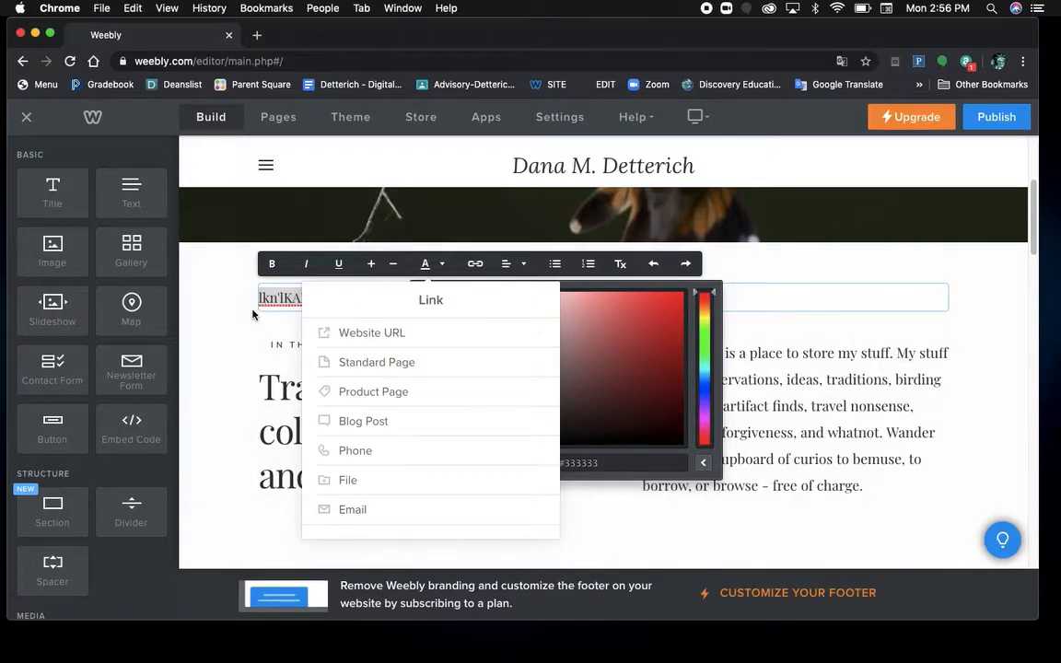
# Step: Try center, right and justified alignment on the sample text line and return it to left alignment
pyautogui.click(525, 265)
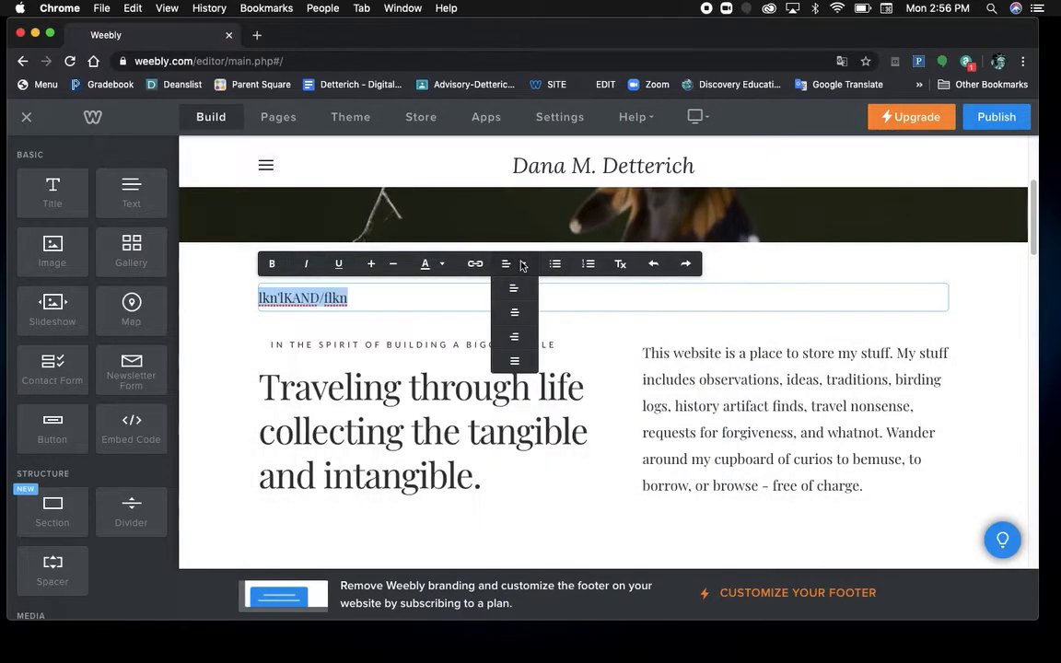
pyautogui.click(515, 314)
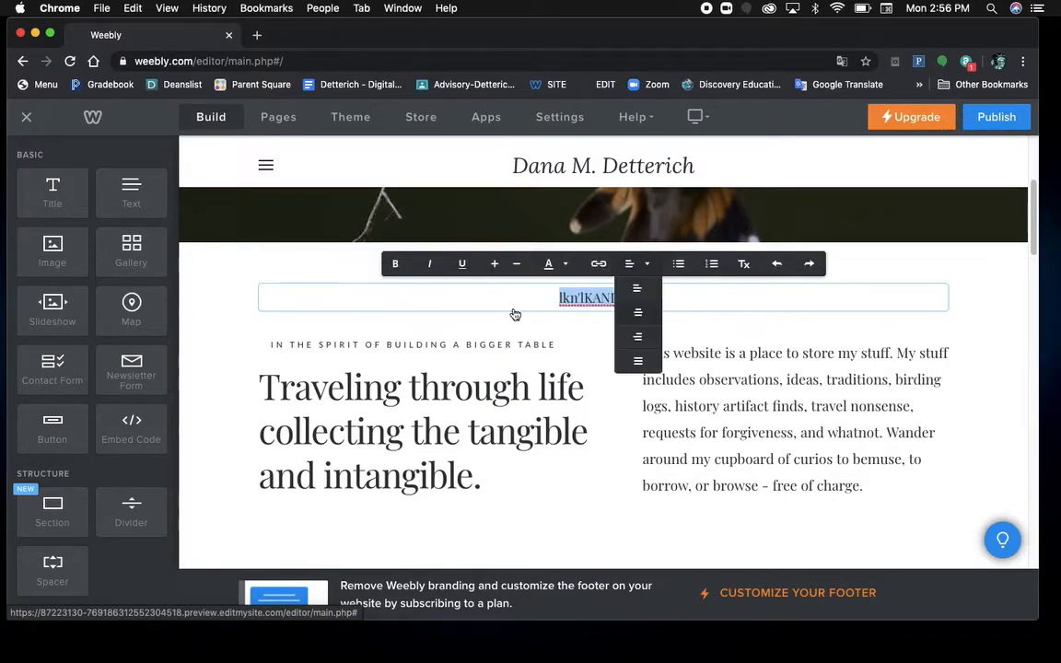
pyautogui.click(632, 264)
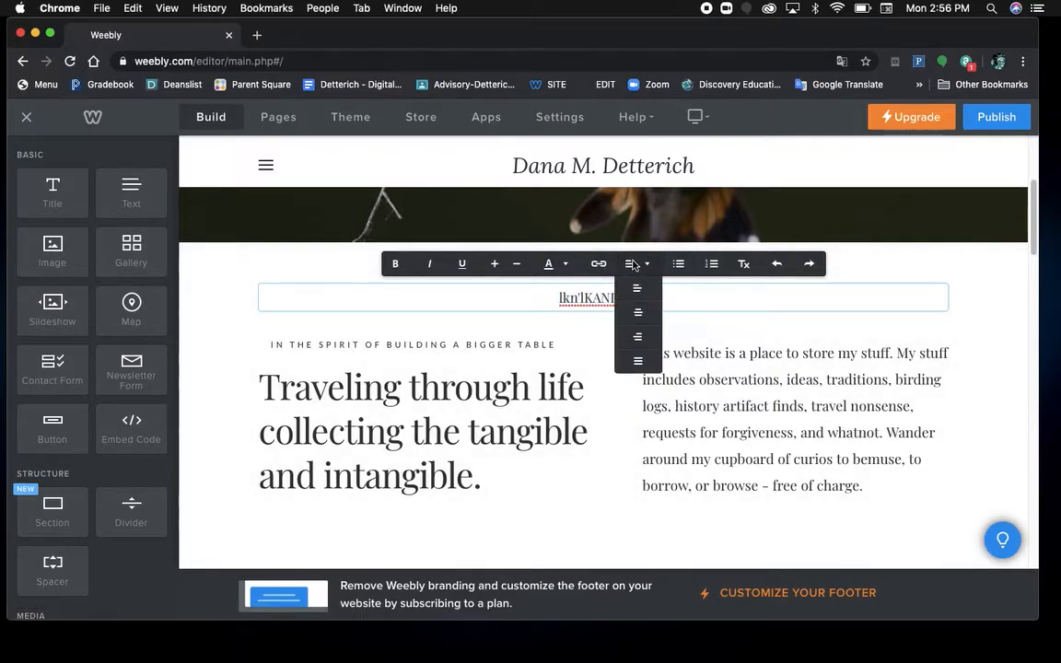
pyautogui.click(639, 341)
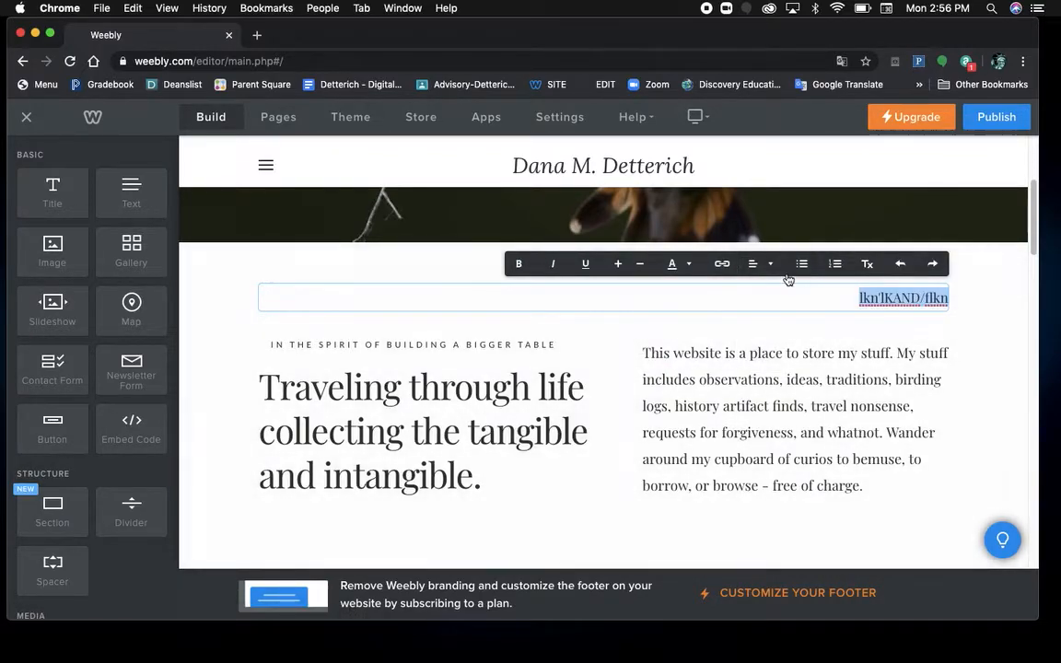
pyautogui.click(774, 264)
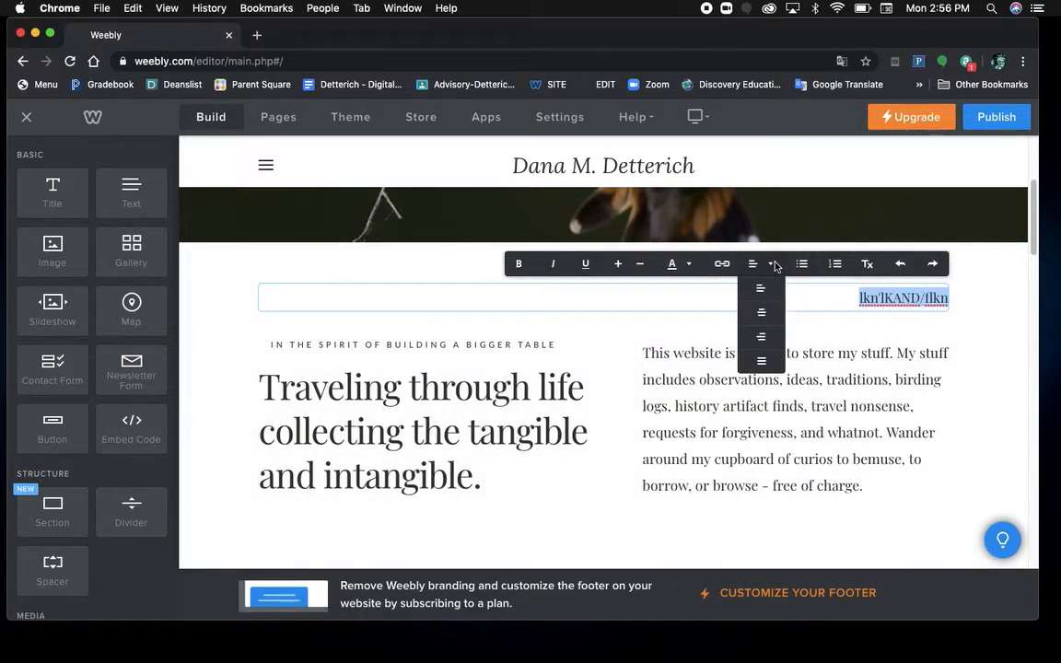
pyautogui.click(763, 366)
pyautogui.click(525, 265)
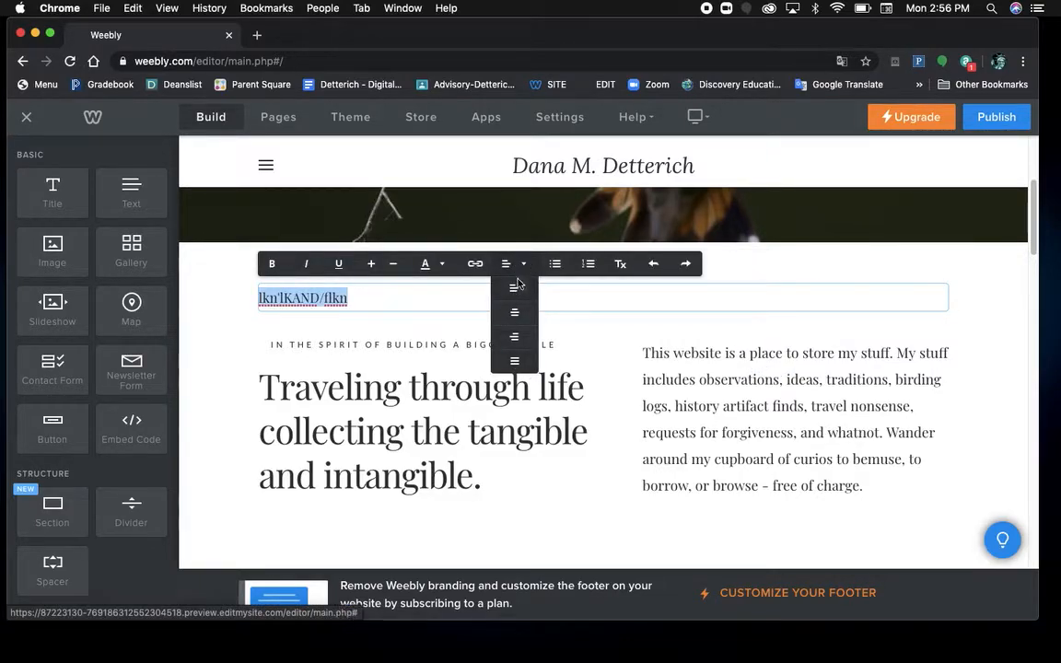
pyautogui.click(519, 291)
pyautogui.click(613, 440)
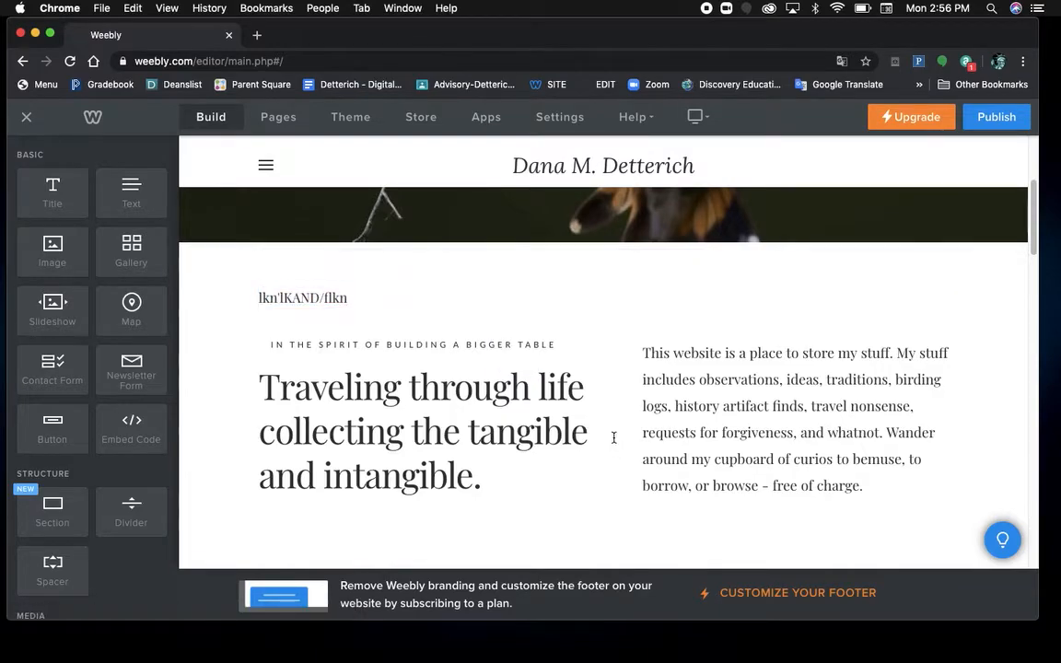
# Step: Examine the home page's remaining sections from Traveling Nonsense down to BTW, including the settings of the Europe button
pyautogui.scroll(-2, 613, 438)
pyautogui.scroll(-10, 613, 437)
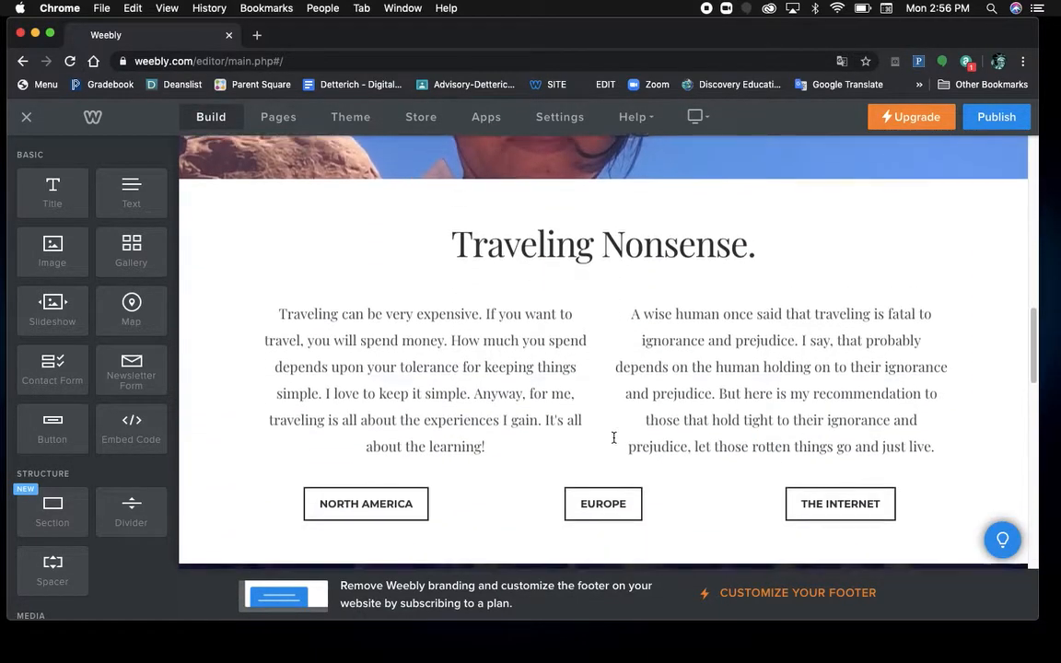
pyautogui.scroll(4, 613, 438)
pyautogui.scroll(-10, 614, 439)
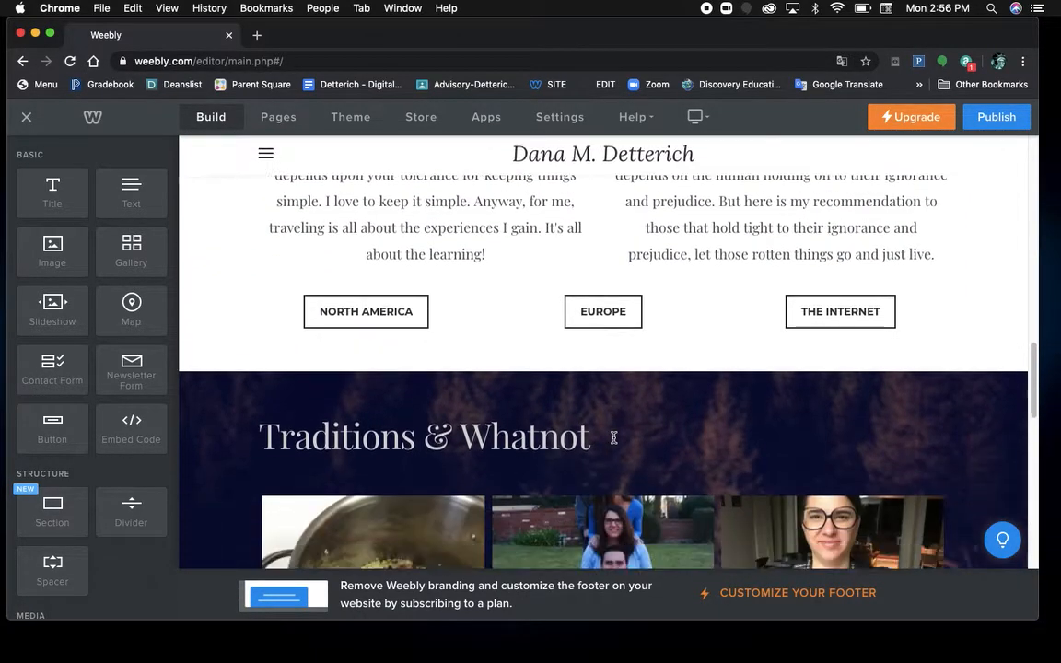
pyautogui.scroll(9, 613, 438)
pyautogui.click(606, 396)
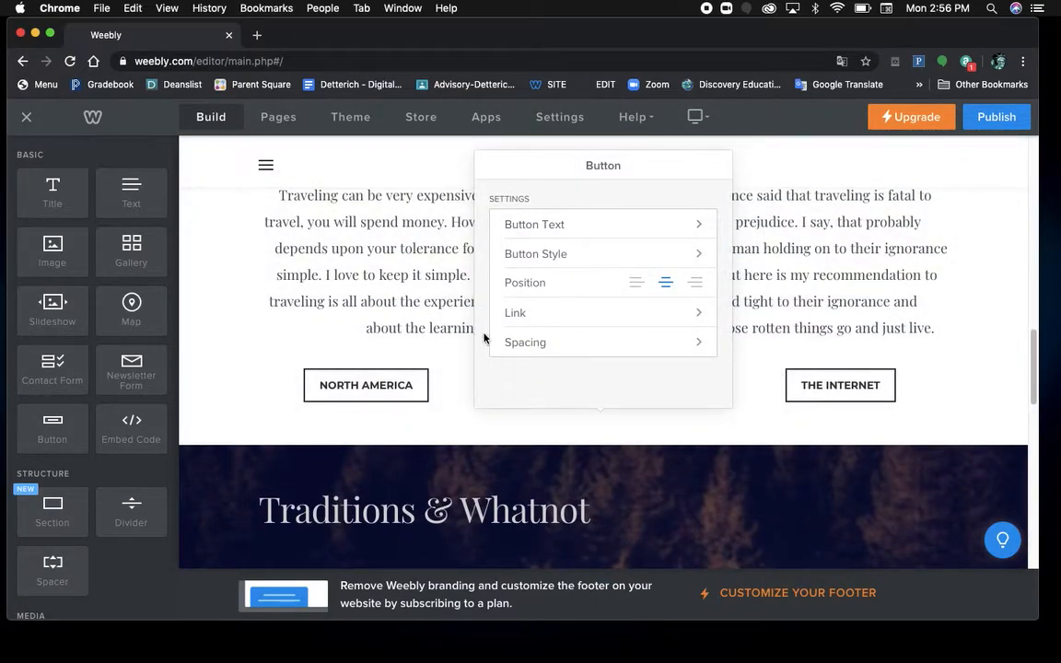
pyautogui.scroll(-5, 406, 290)
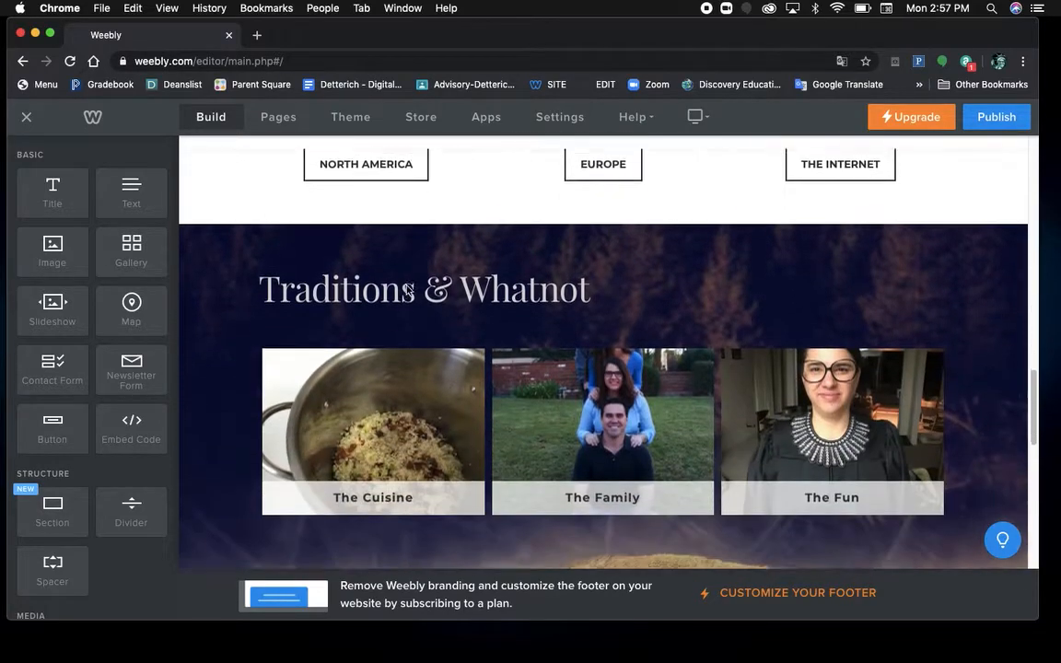
pyautogui.scroll(-10, 406, 290)
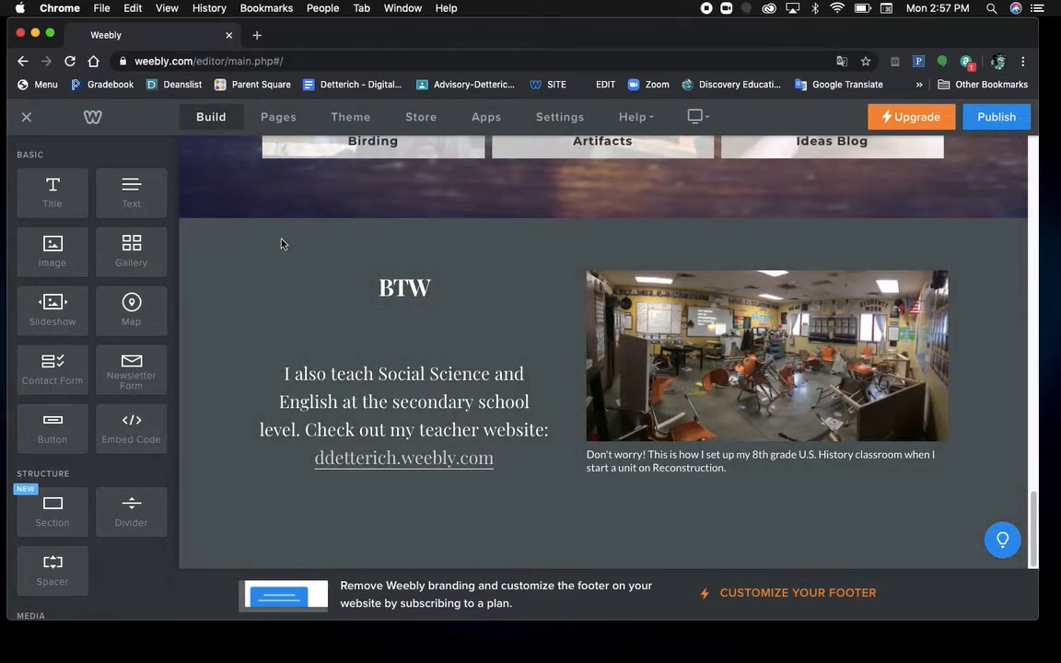
pyautogui.scroll(15, 580, 249)
pyautogui.scroll(3, 580, 249)
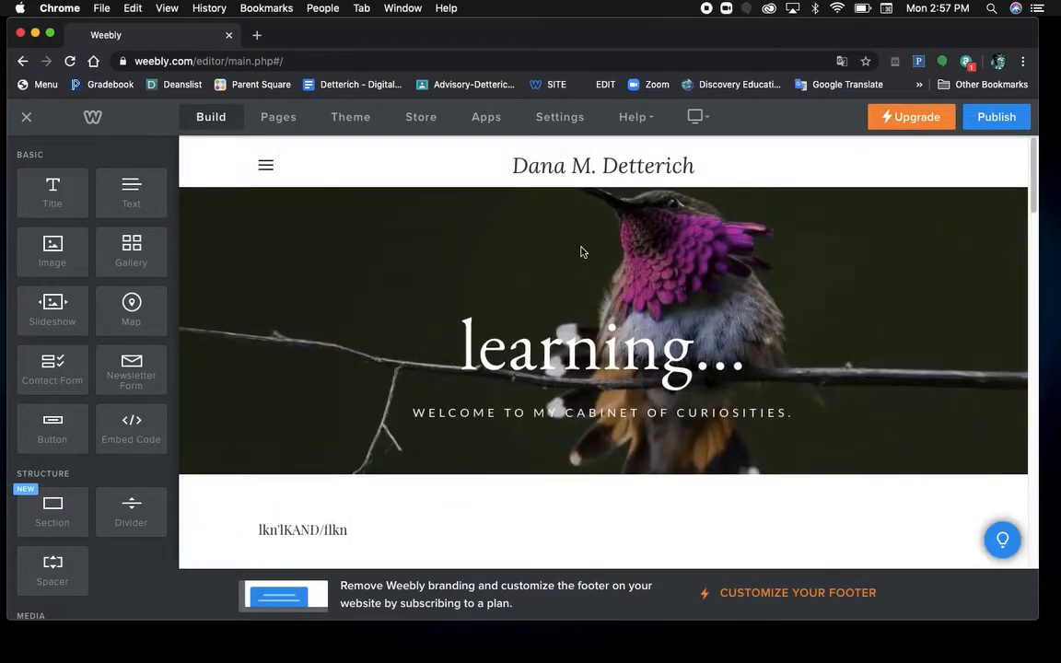
# Step: Delete the sample text element above the "In the spirit of building a bigger table" line
pyautogui.scroll(-3, 503, 484)
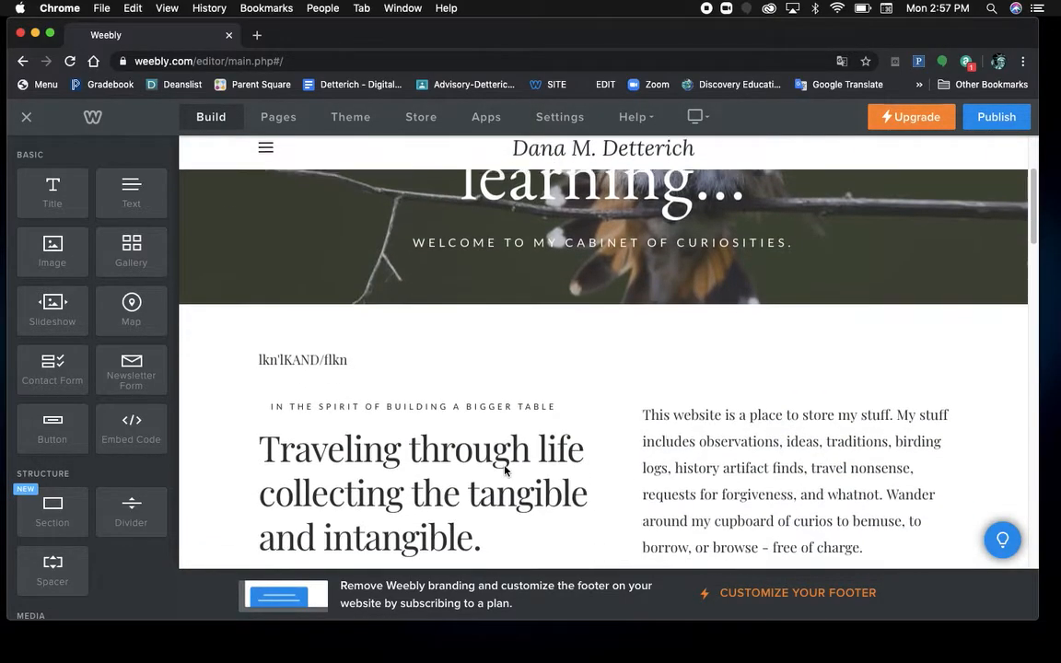
pyautogui.click(946, 347)
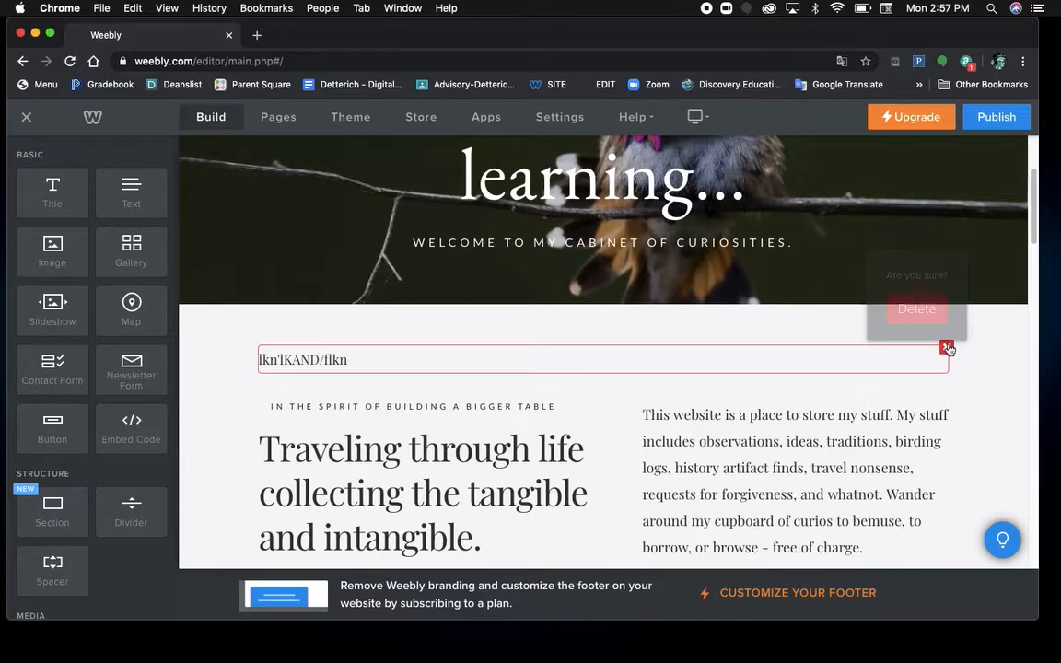
pyautogui.click(917, 301)
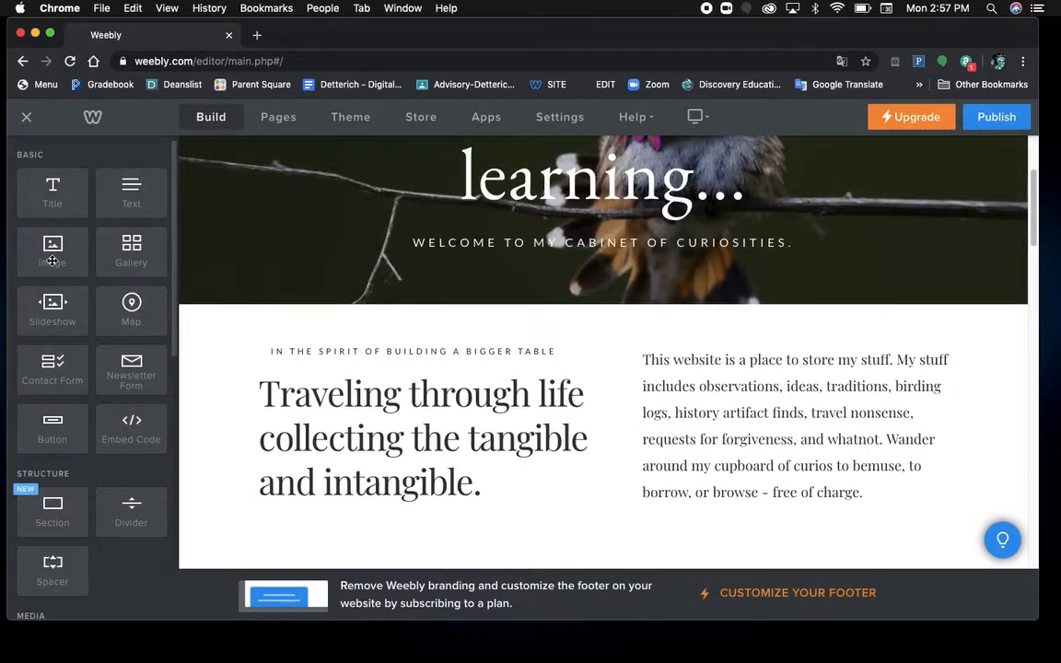
# Step: Try an image element beside the "Traveling through life" heading, below the bigger-table line, and remove it
pyautogui.moveTo(52, 262); pyautogui.dragTo(278, 459)
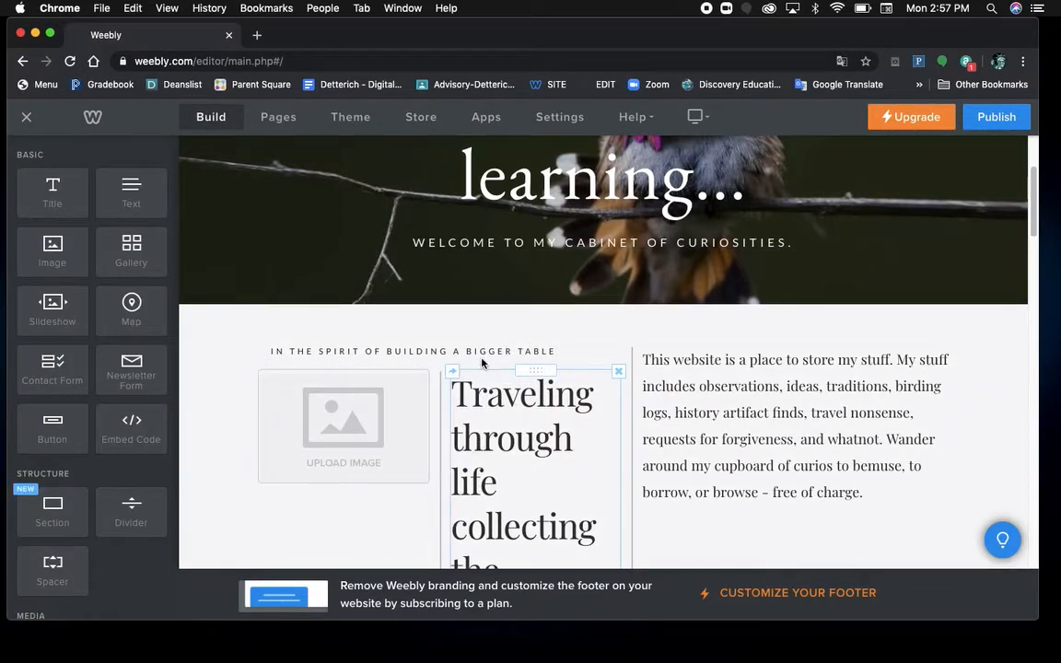
pyautogui.click(427, 372)
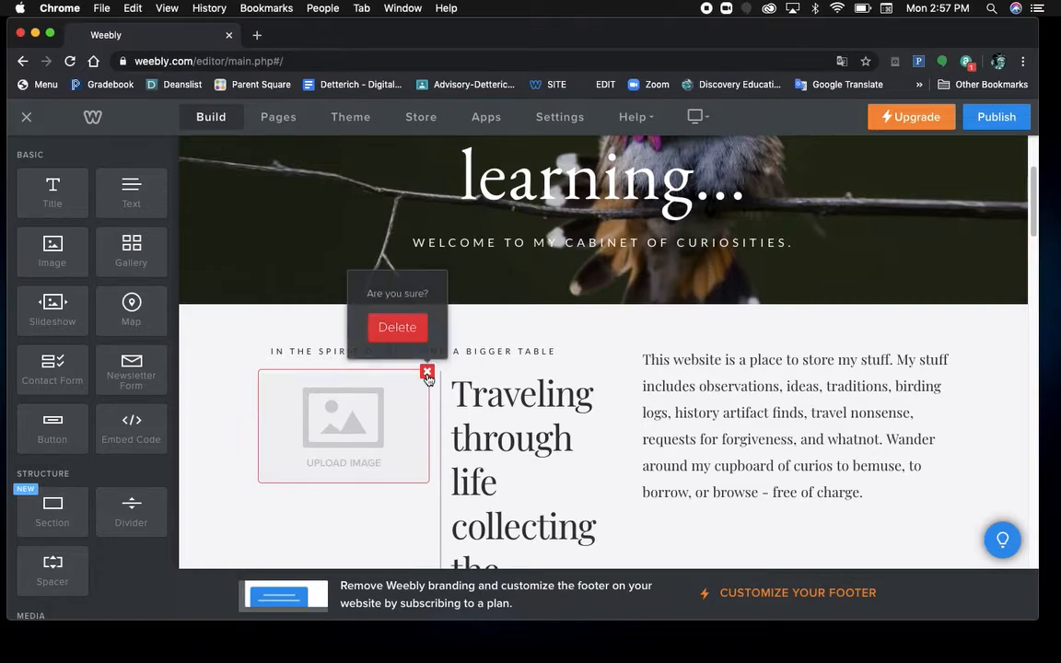
pyautogui.click(405, 331)
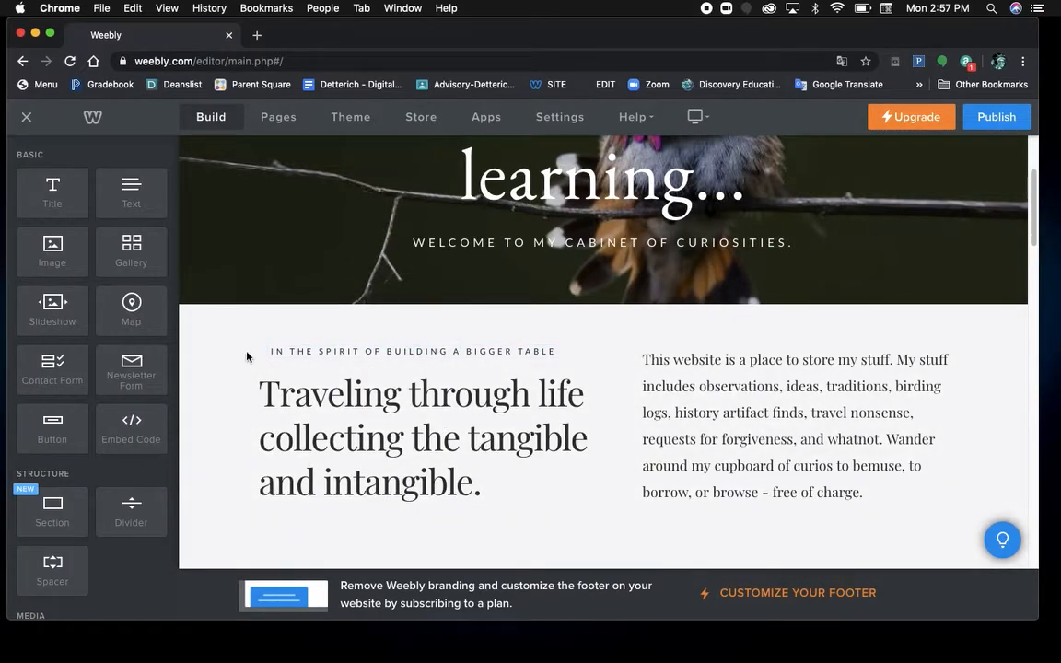
# Step: Place an image element to the left of the bigger-table line and look at its Search, Image URL and My Computer image sources
pyautogui.moveTo(46, 232); pyautogui.dragTo(237, 472)
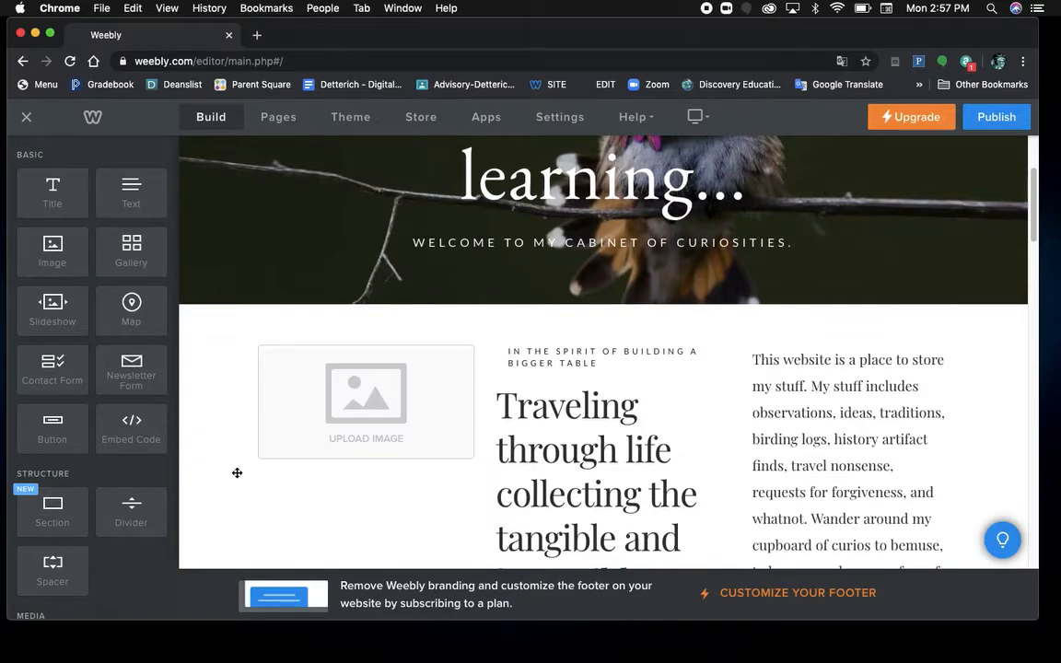
pyautogui.click(388, 417)
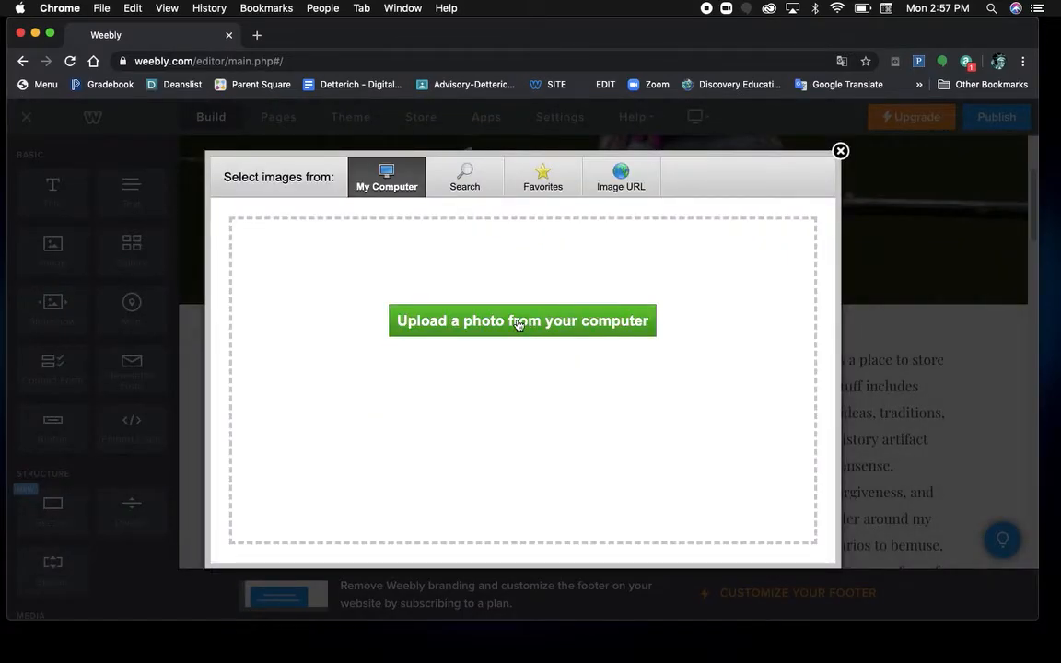
pyautogui.click(465, 184)
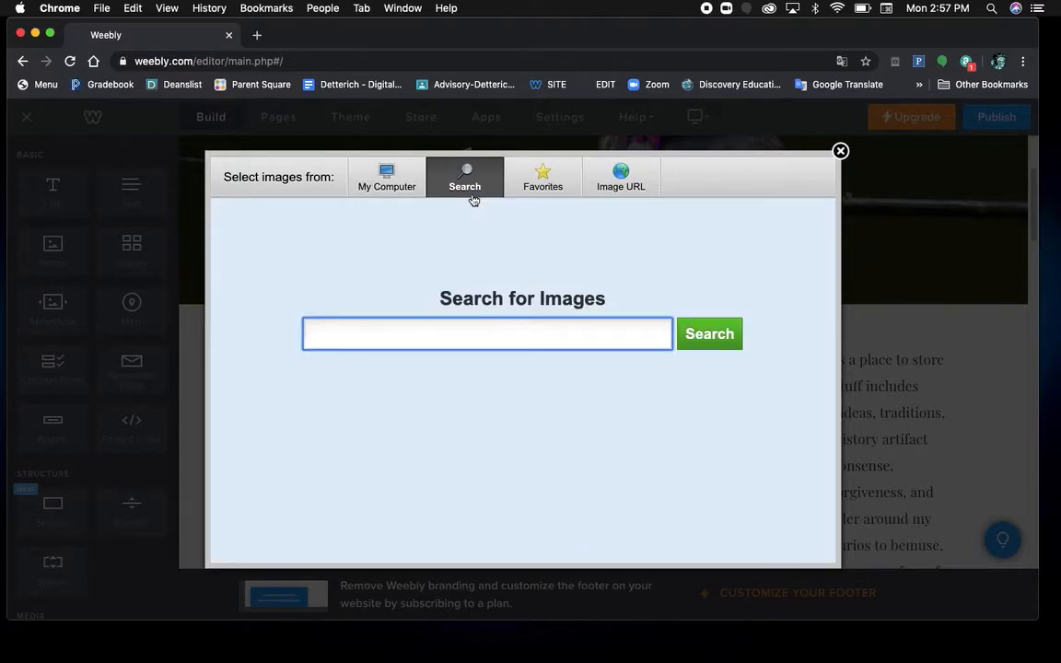
pyautogui.click(628, 174)
pyautogui.click(360, 184)
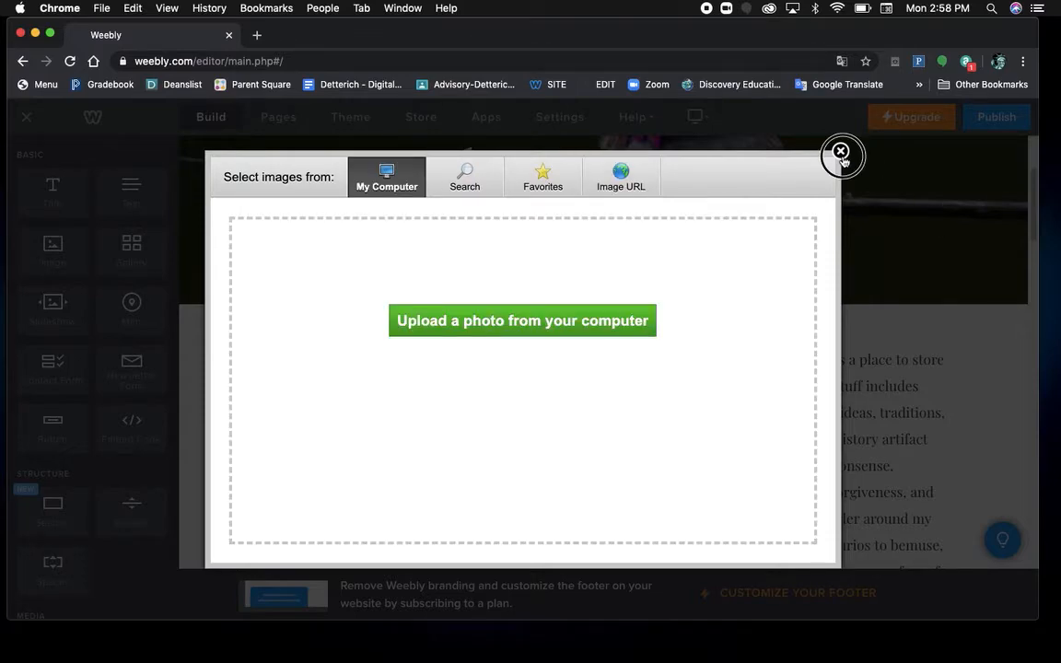
# Step: Close the image selection without choosing a picture and delete the empty image element
pyautogui.click(841, 153)
pyautogui.click(472, 348)
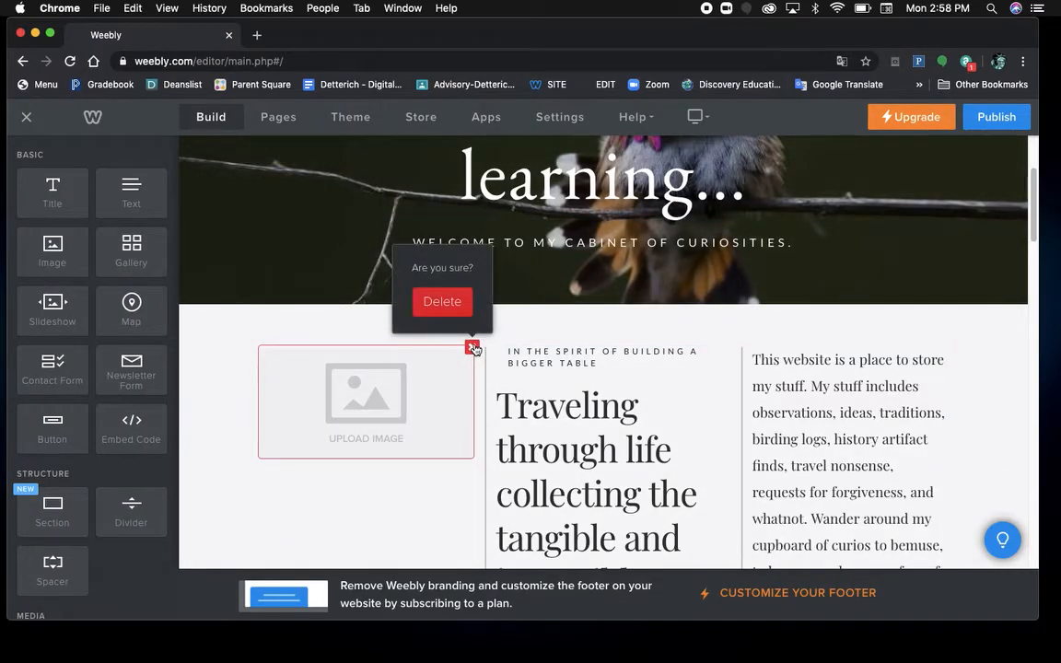
pyautogui.click(441, 301)
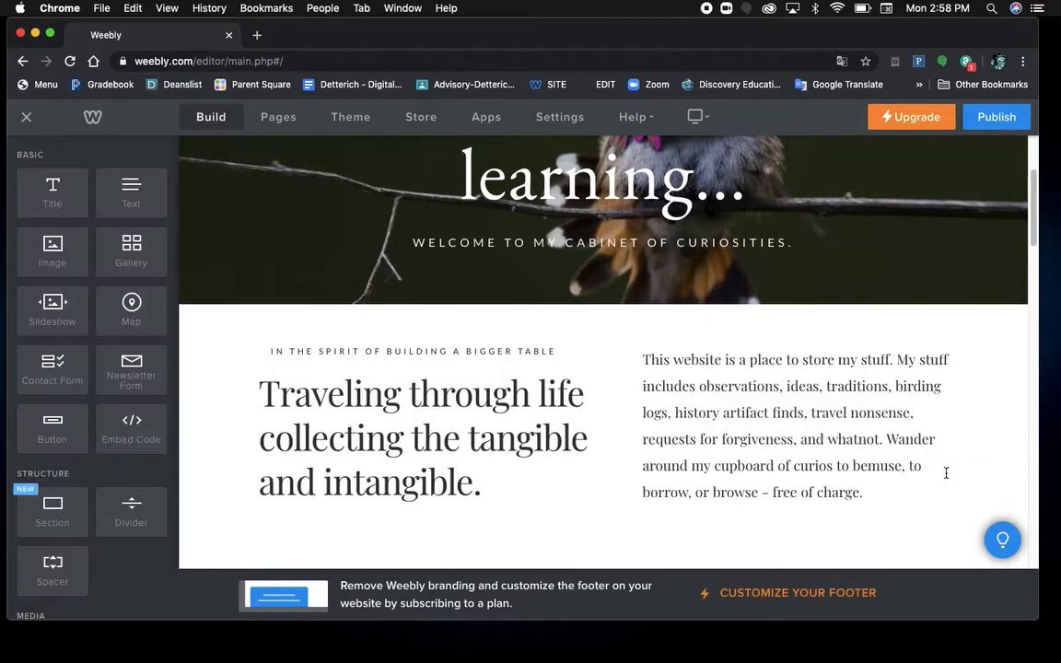
pyautogui.scroll(-10, 922, 545)
pyautogui.scroll(-8, 922, 546)
pyautogui.scroll(20, 922, 545)
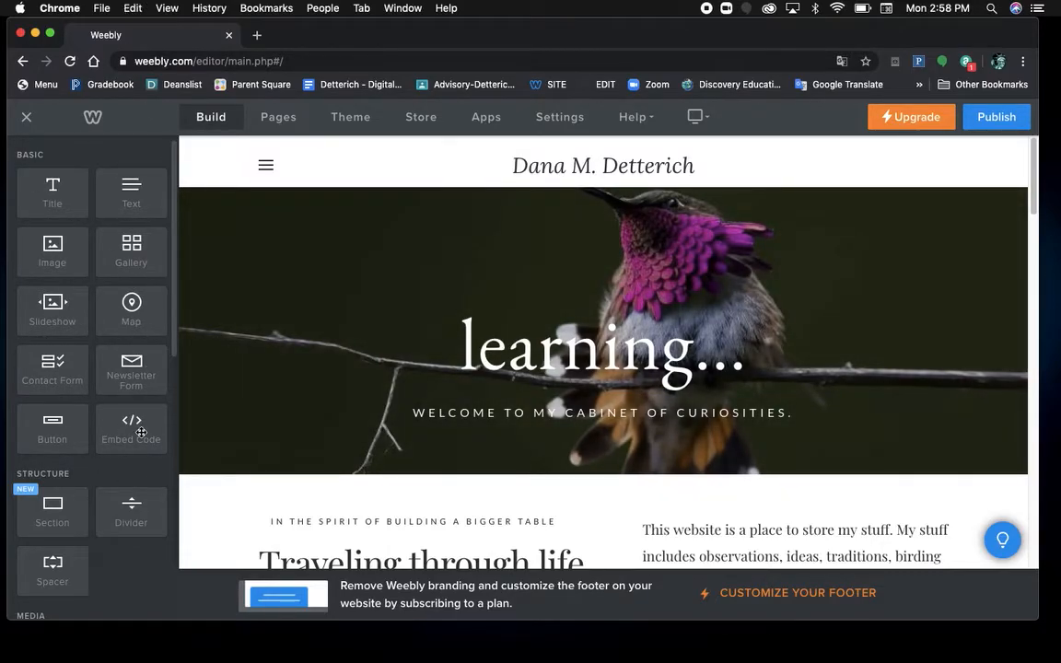
pyautogui.scroll(-10, 561, 402)
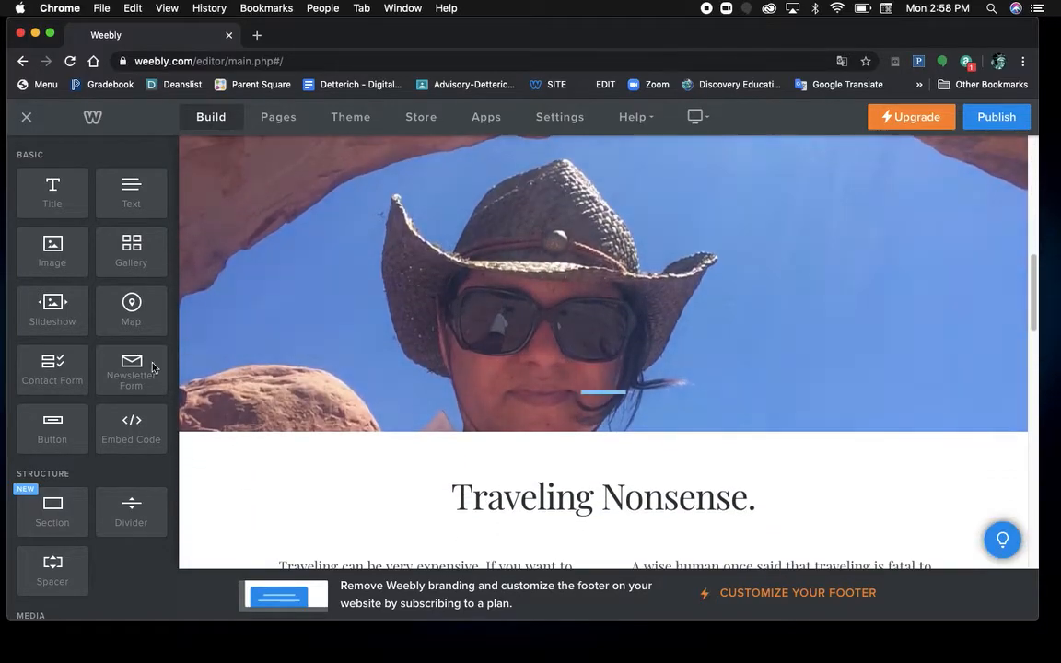
pyautogui.scroll(10, 650, 304)
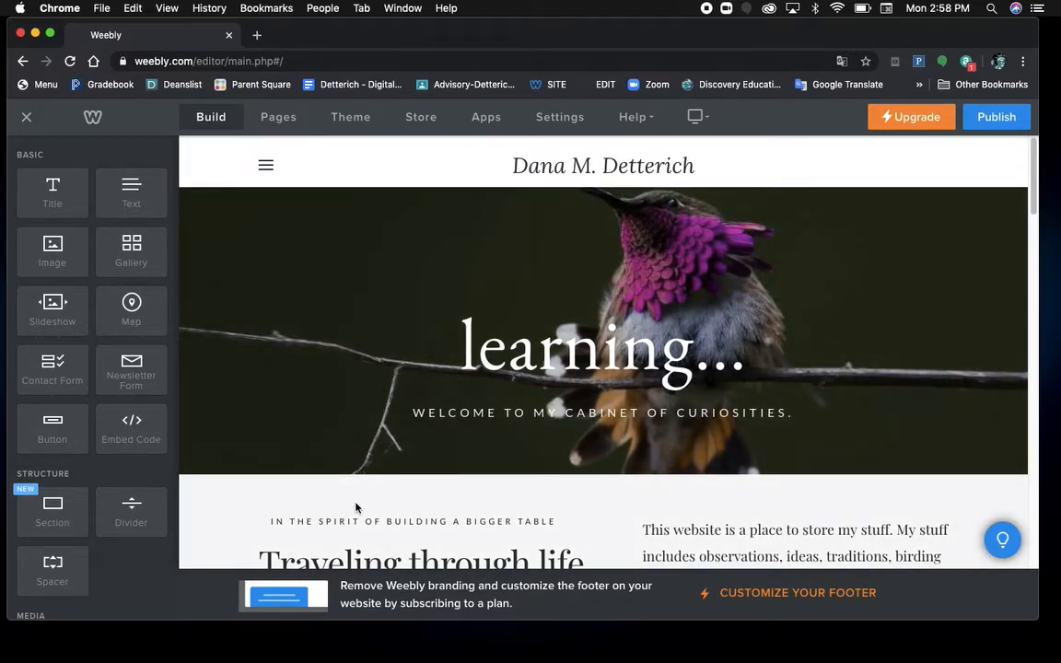
# Step: Try a full-width title element below the two intro text columns and remove it
pyautogui.scroll(-1, 355, 507)
pyautogui.scroll(-2, 356, 507)
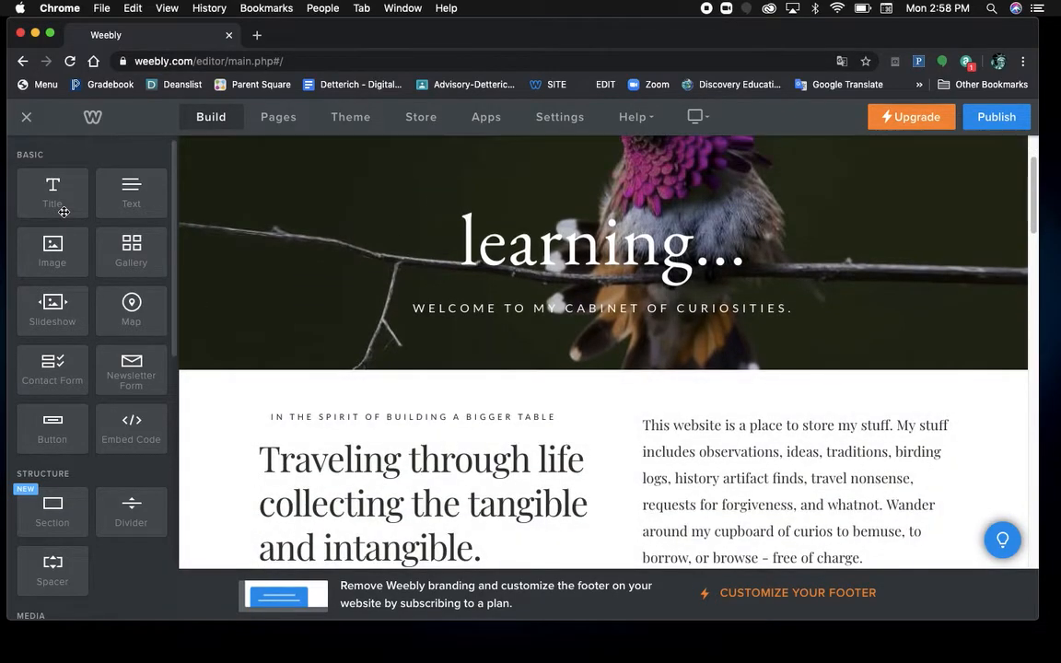
pyautogui.moveTo(63, 212); pyautogui.dragTo(602, 381)
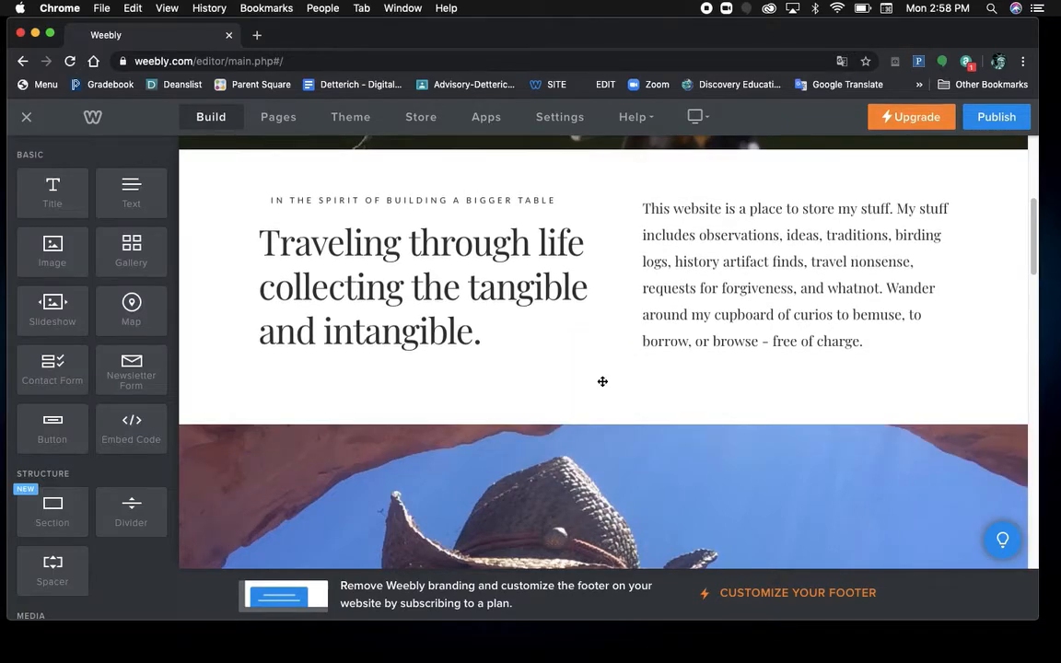
pyautogui.click(946, 387)
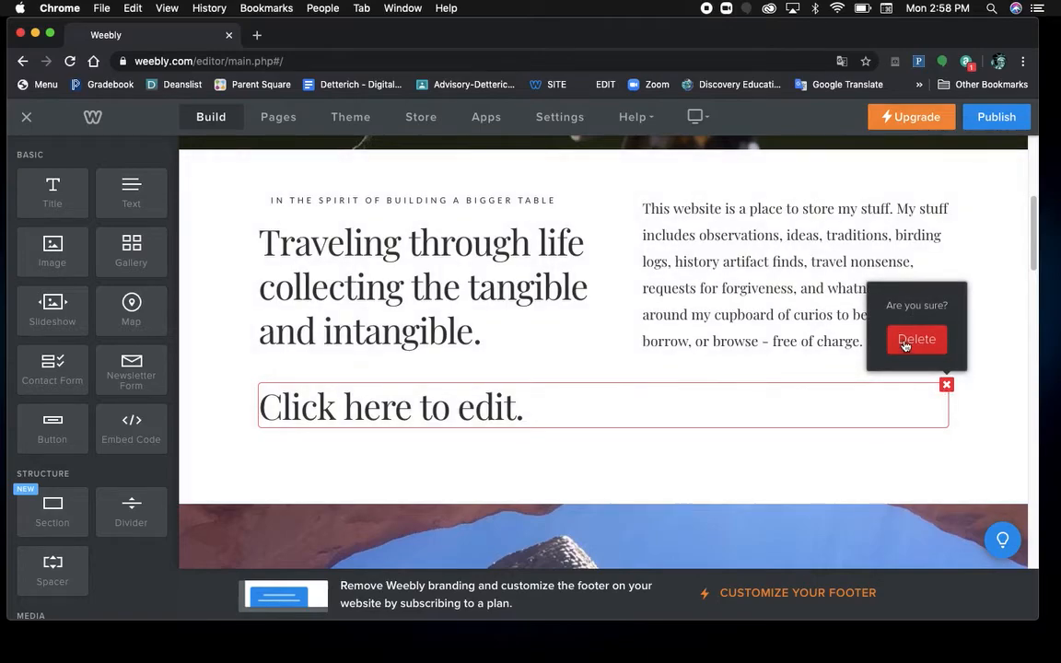
pyautogui.click(908, 343)
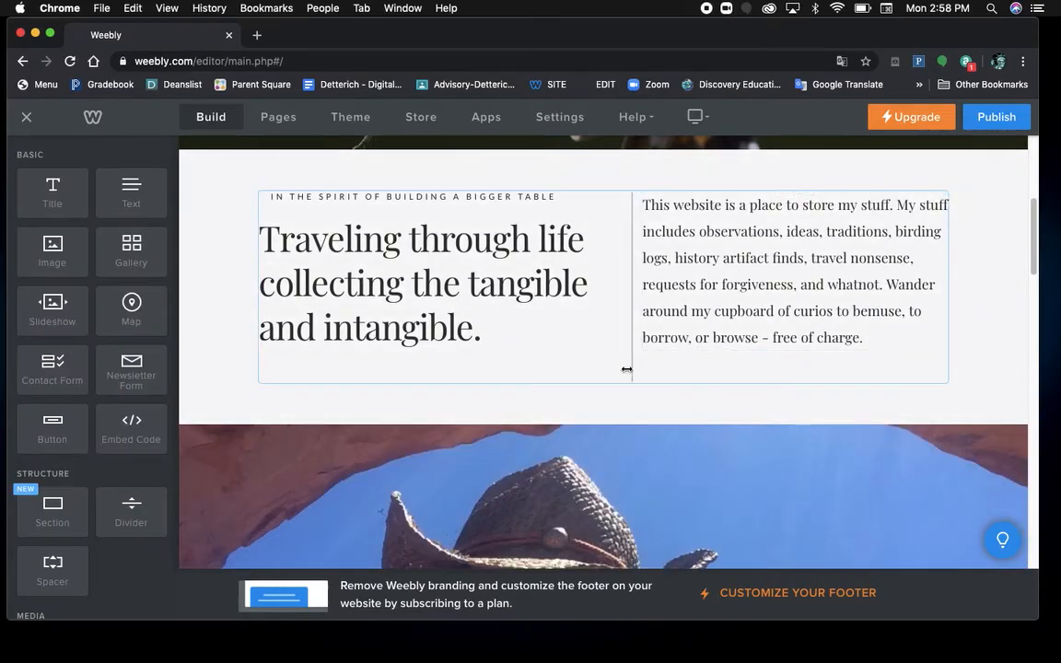
pyautogui.scroll(3, 626, 368)
pyautogui.scroll(-4, 627, 368)
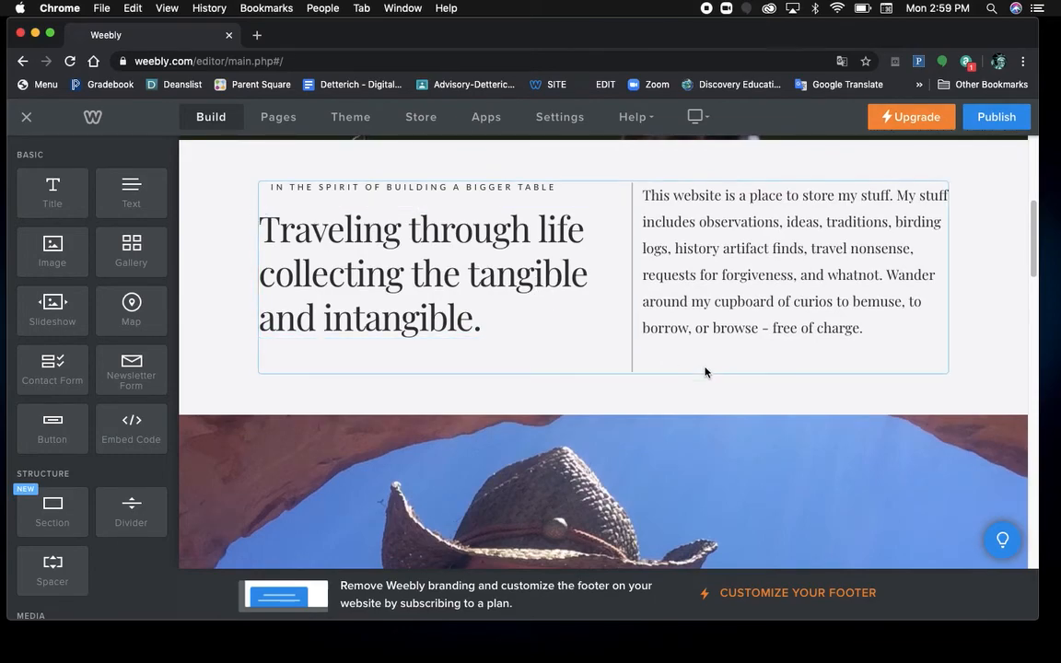
pyautogui.scroll(5, 983, 348)
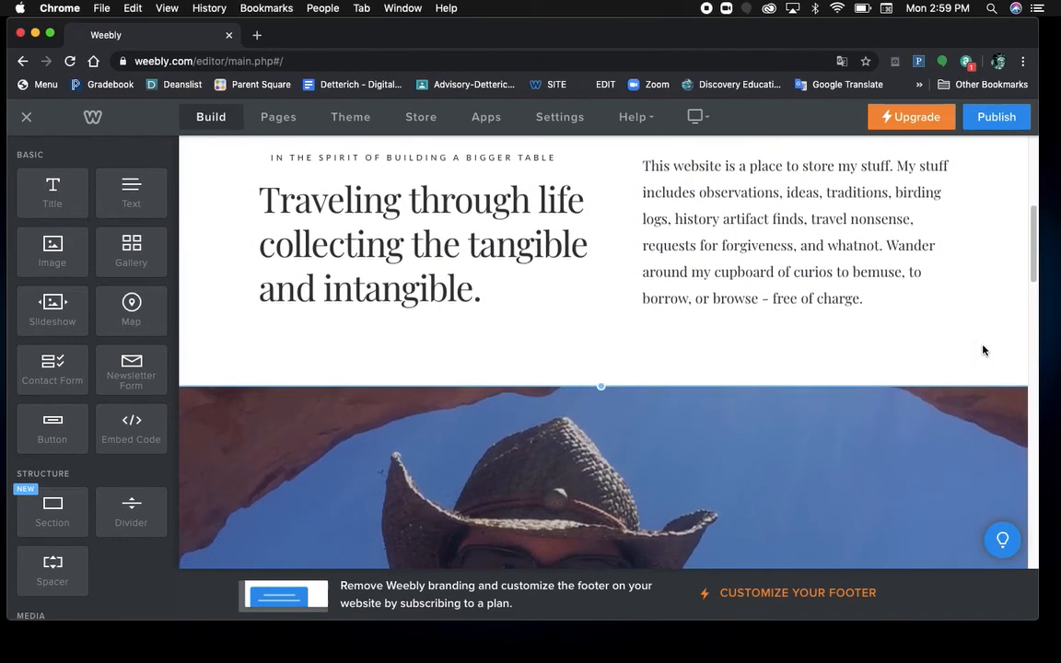